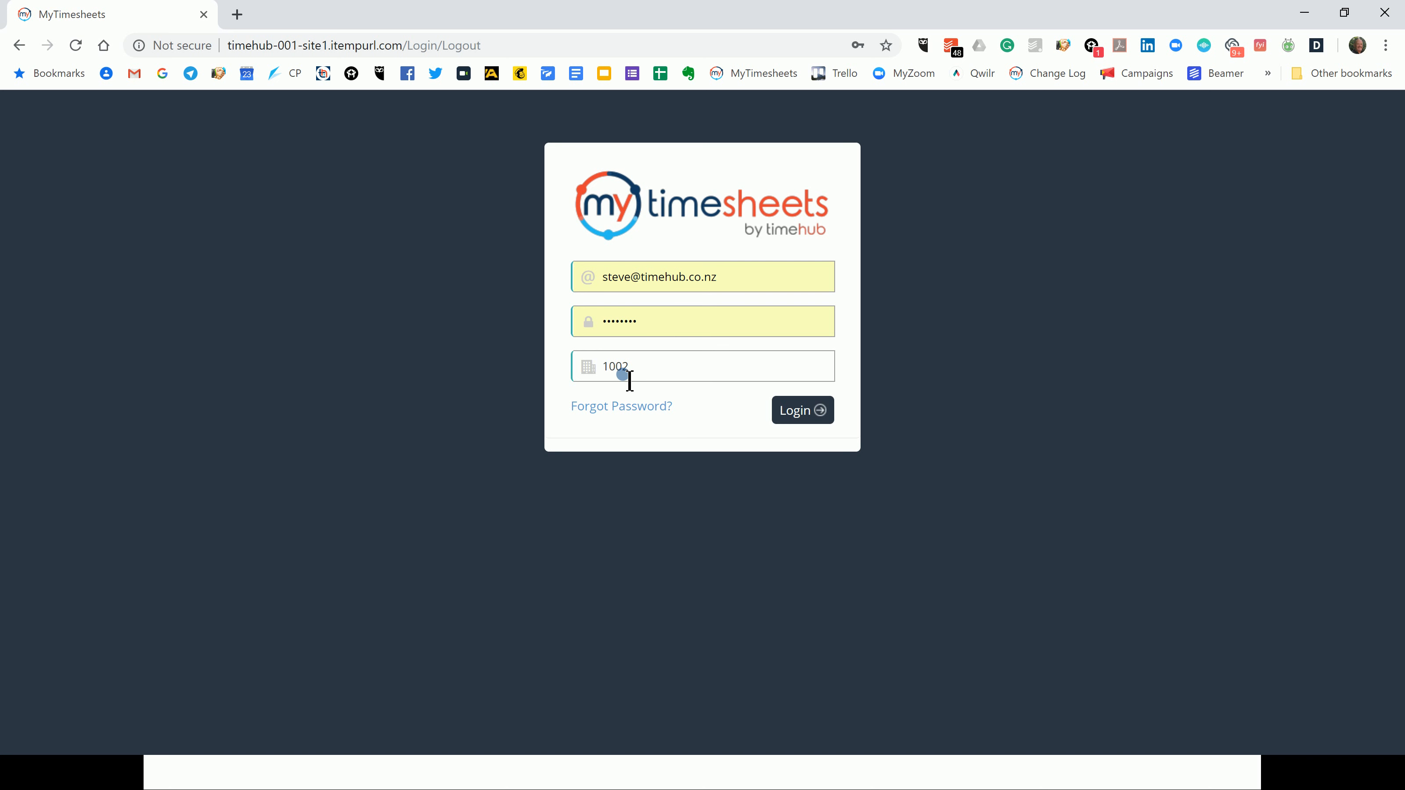
Log in with the prefilled credentials and open the company preferences
{"action": "left_click", "coordinate": [799, 415]}
{"action": "left_click", "coordinate": [808, 420]}
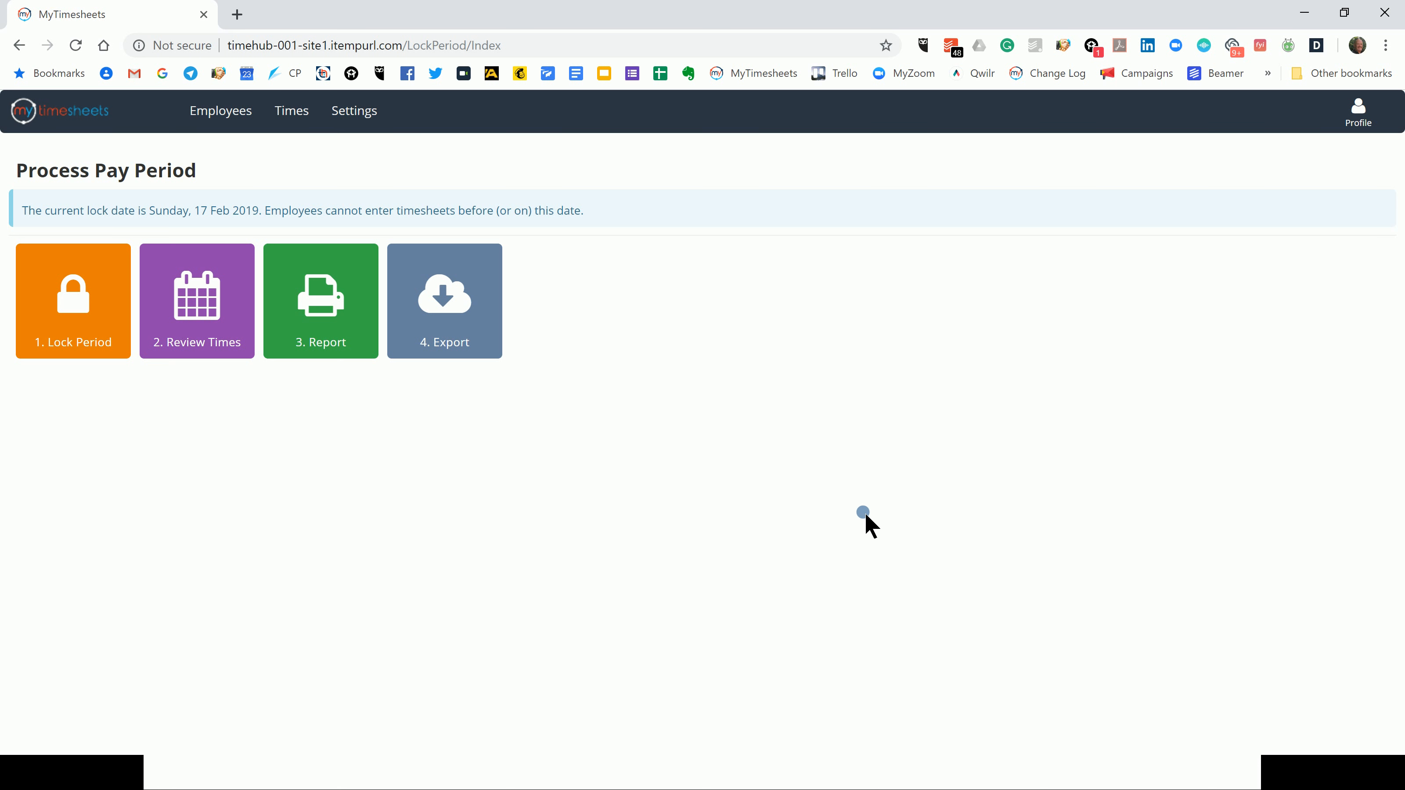
{"action": "left_click", "coordinate": [358, 116]}
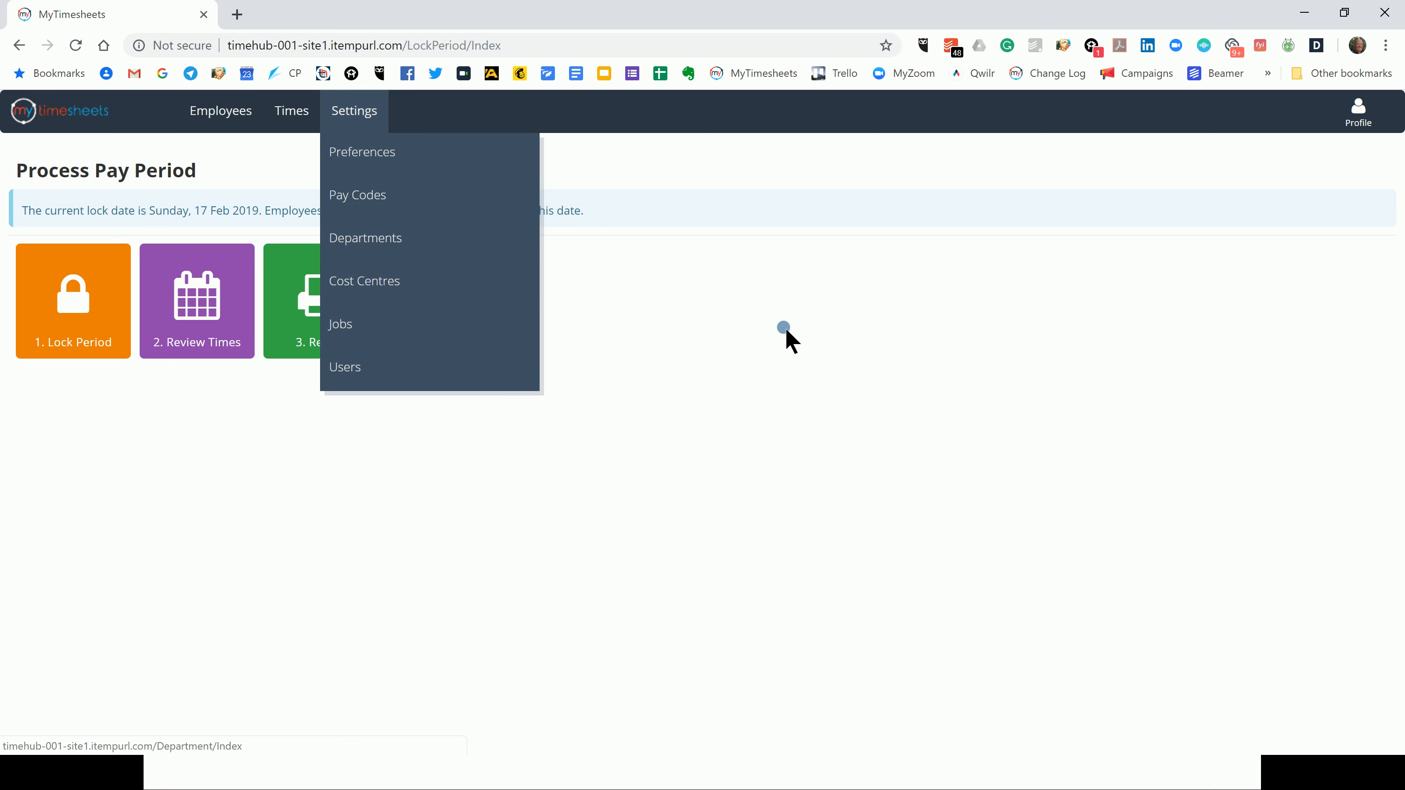
{"action": "left_click", "coordinate": [783, 328]}
{"action": "left_click", "coordinate": [372, 114]}
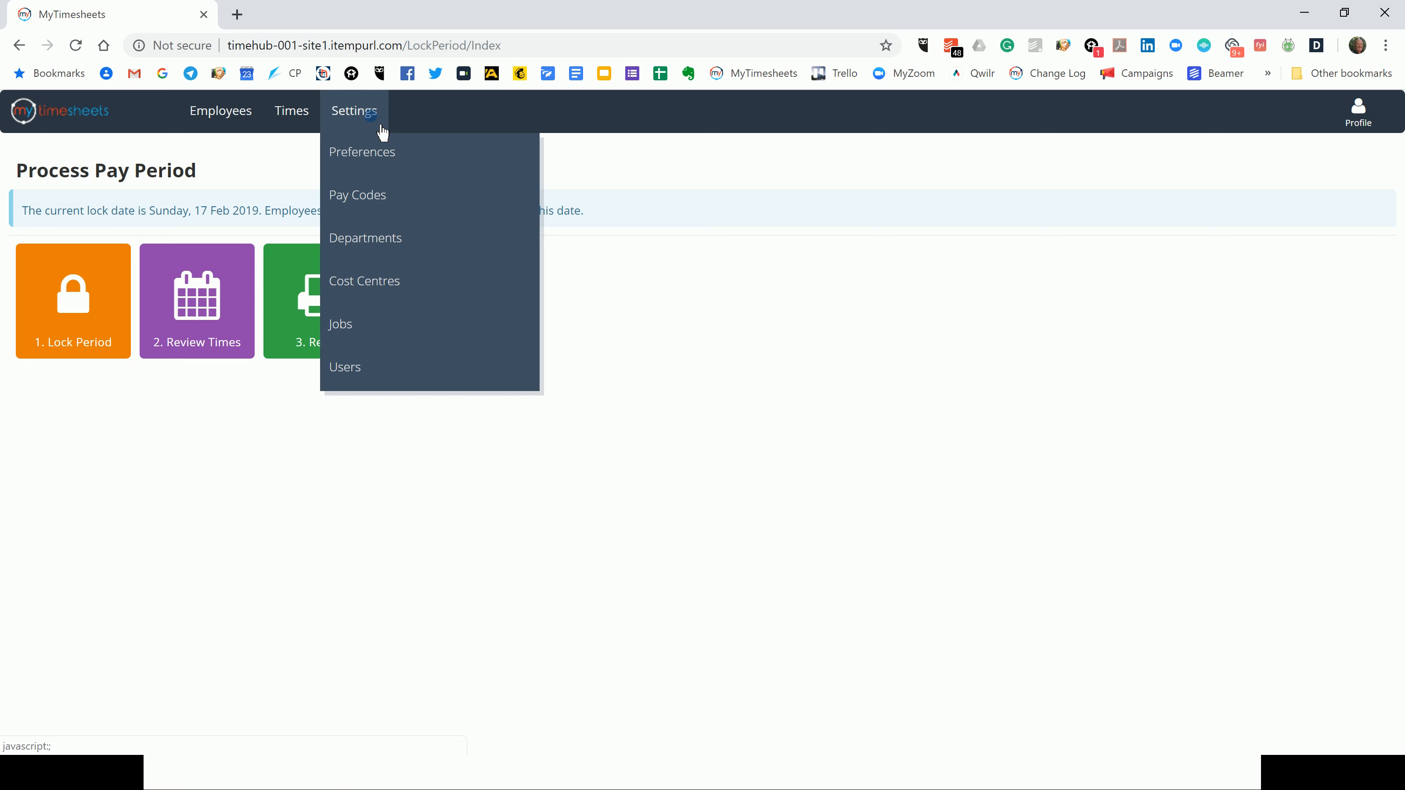
{"action": "left_click", "coordinate": [379, 160]}
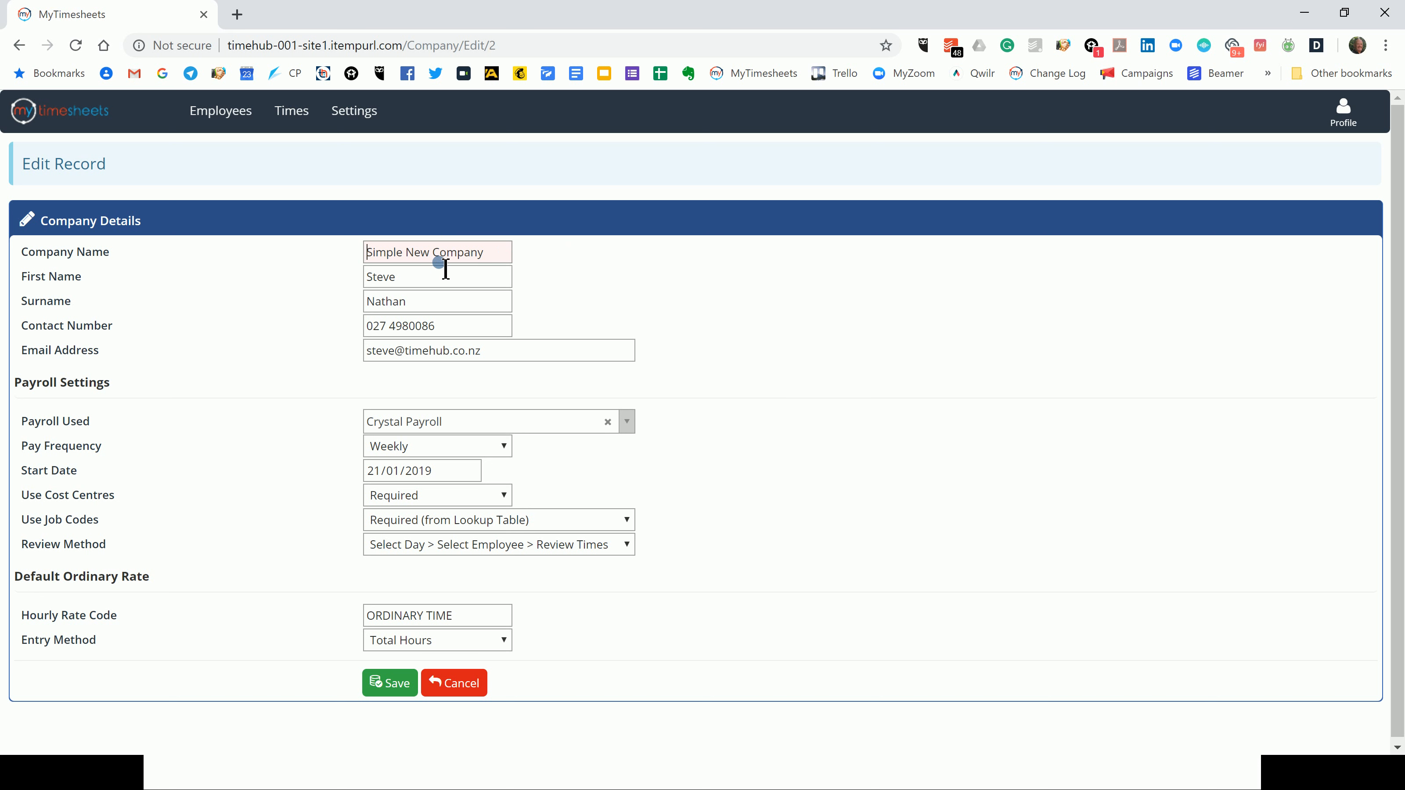
Set the company's payroll to Crystal Payroll and its pay frequency to Weekly
{"action": "left_click", "coordinate": [438, 356]}
{"action": "left_click", "coordinate": [415, 431]}
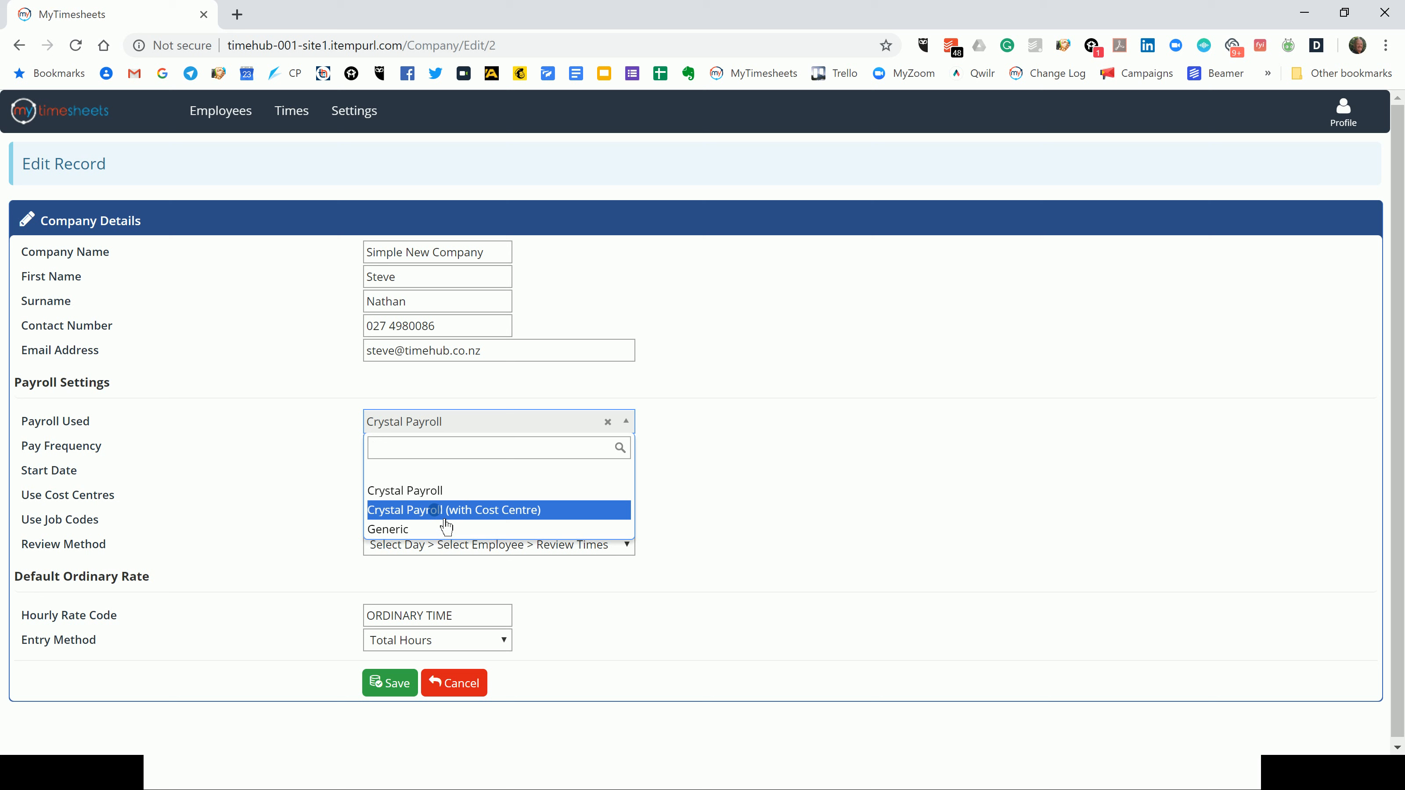
{"action": "left_click", "coordinate": [421, 490]}
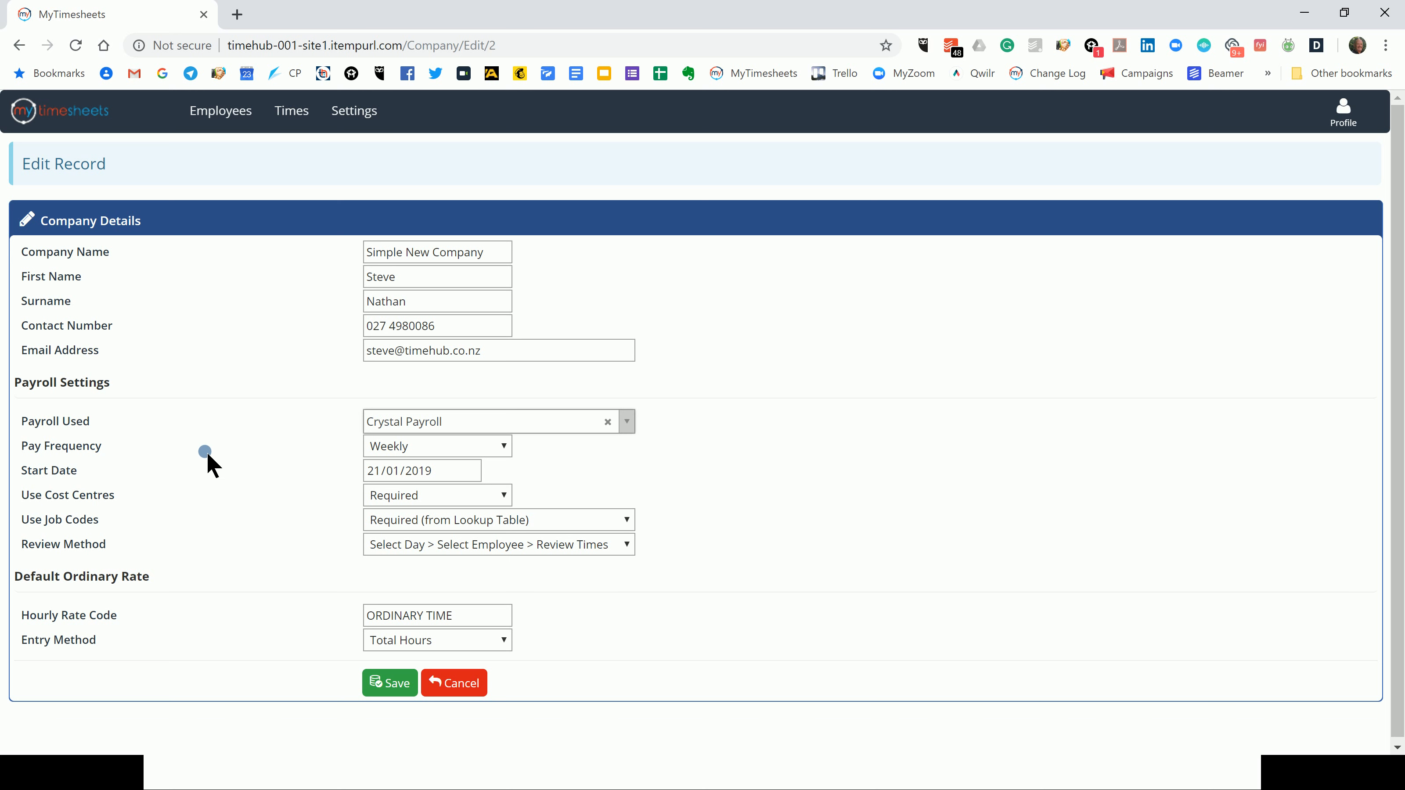
{"action": "left_click", "coordinate": [413, 446]}
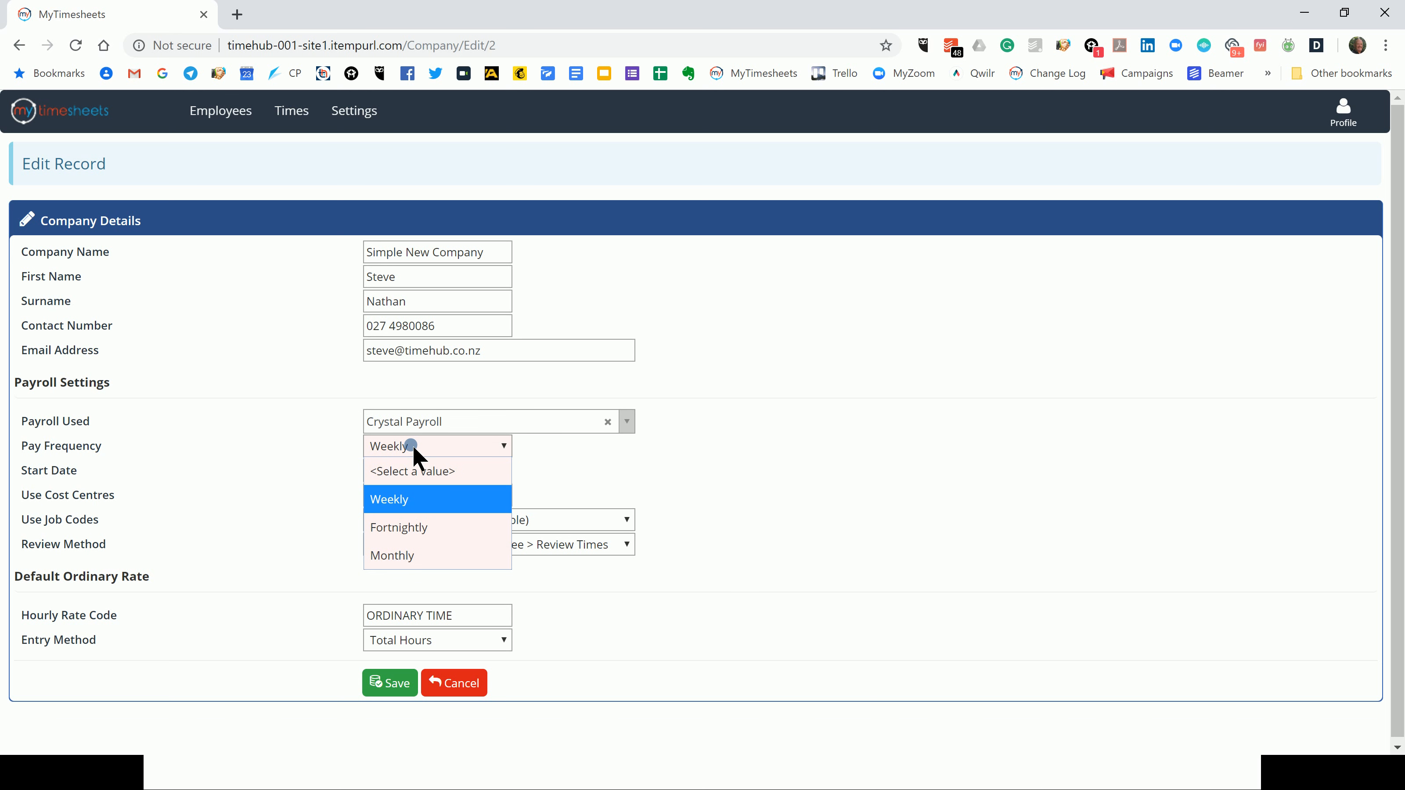
{"action": "left_click", "coordinate": [409, 501]}
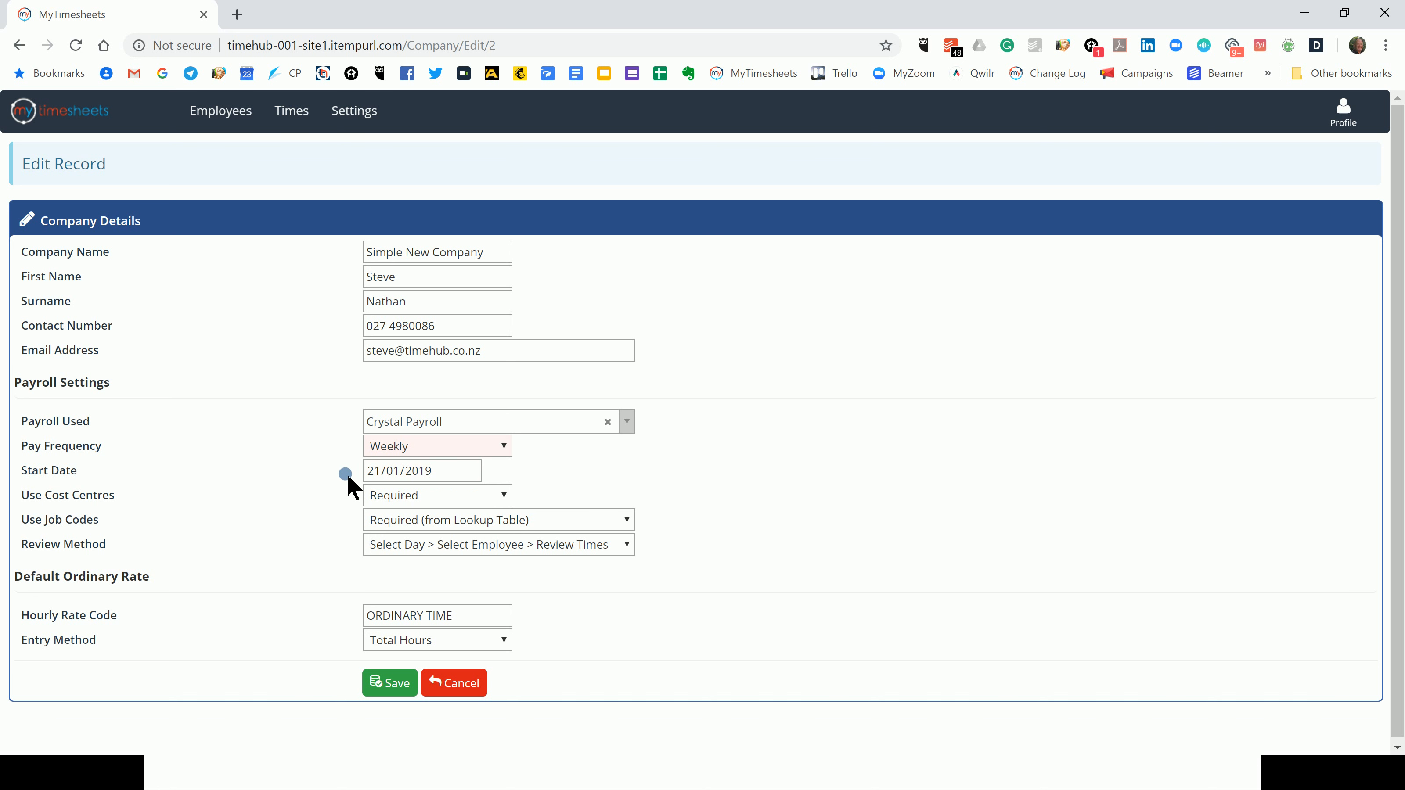
Set the payroll start date to 21/01/2019
{"action": "left_click", "coordinate": [470, 470]}
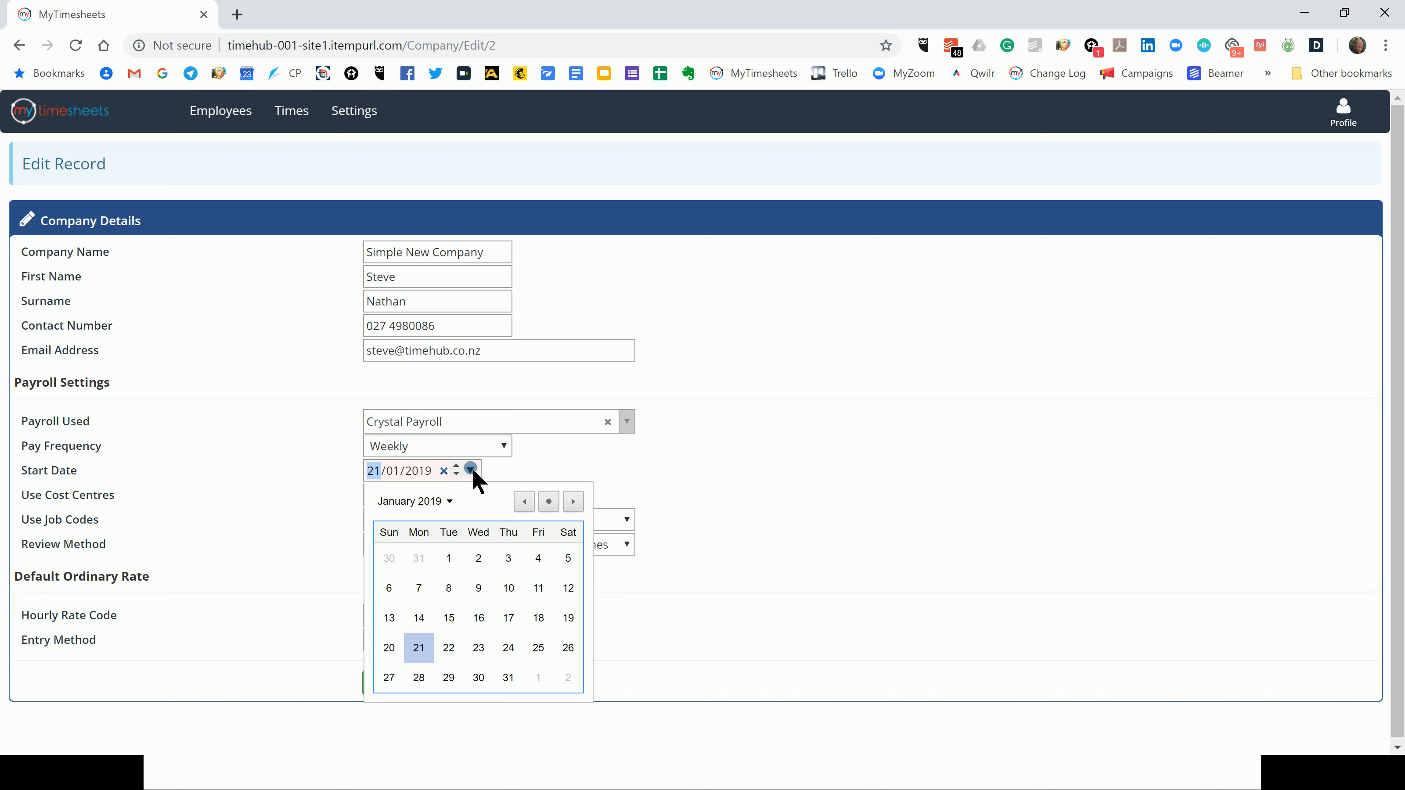
{"action": "left_click", "coordinate": [423, 646]}
{"action": "left_click", "coordinate": [419, 644]}
{"action": "left_click", "coordinate": [581, 467]}
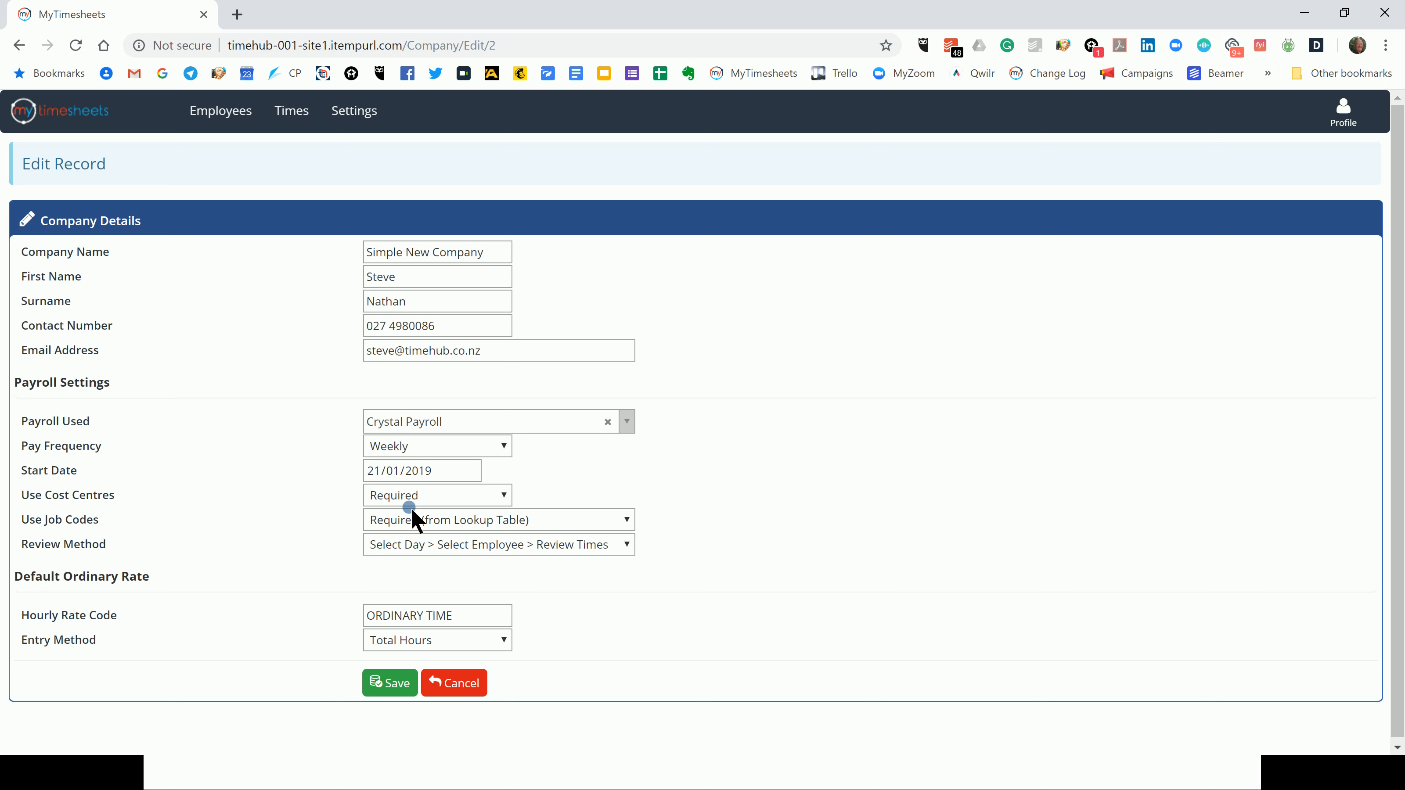
Set the use of cost centres to Required and the use of job codes to Required (from Lookup Table)
{"action": "left_click", "coordinate": [413, 493]}
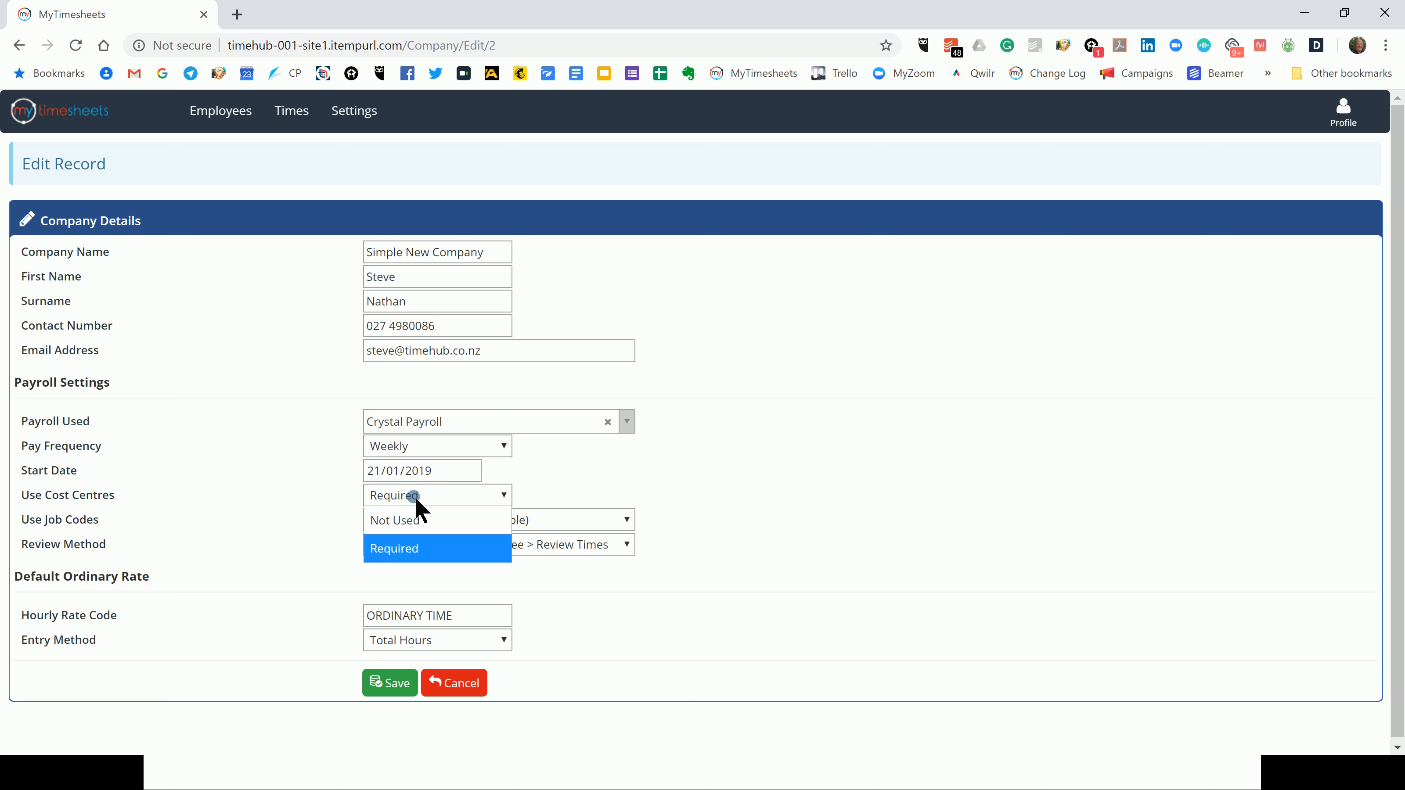
{"action": "left_click", "coordinate": [404, 549]}
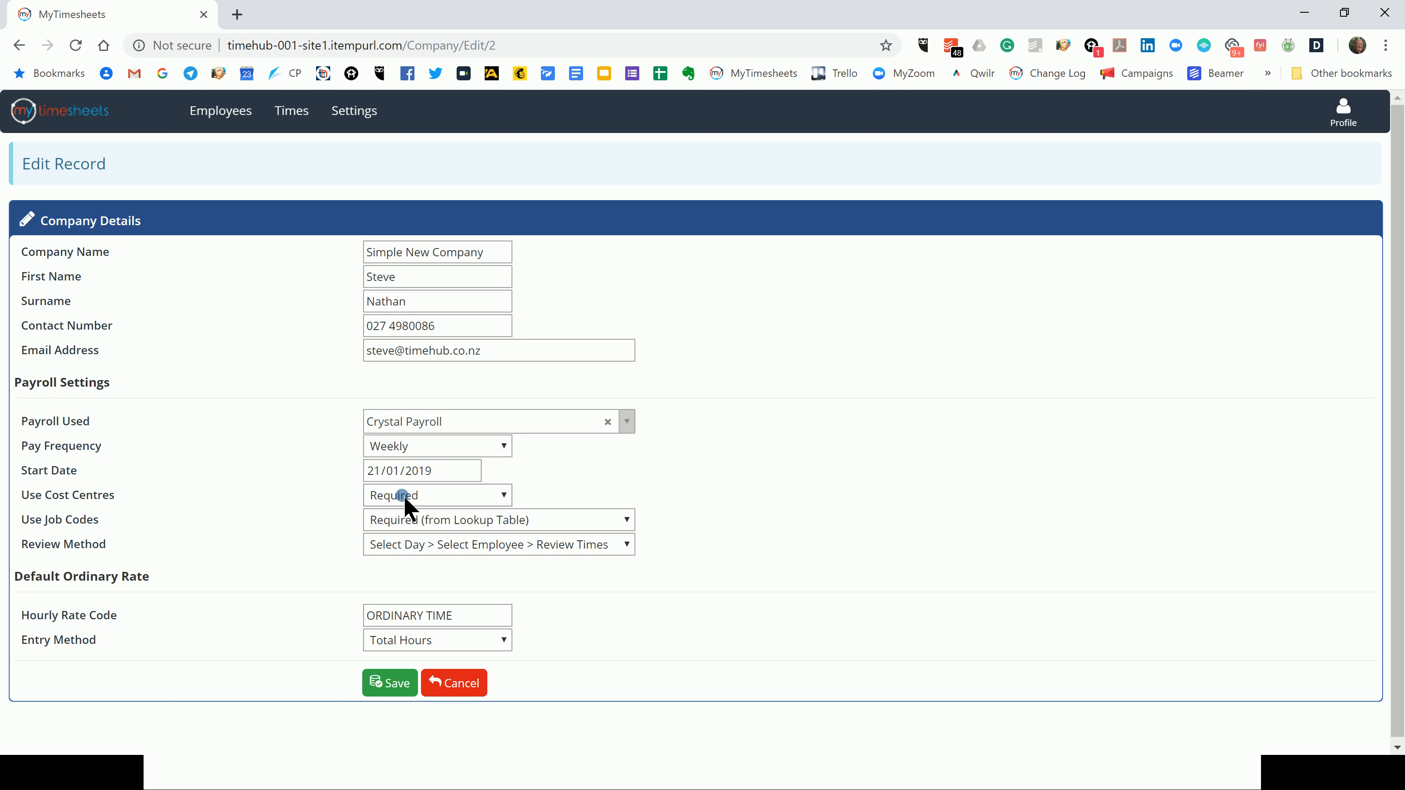
{"action": "left_click", "coordinate": [412, 520]}
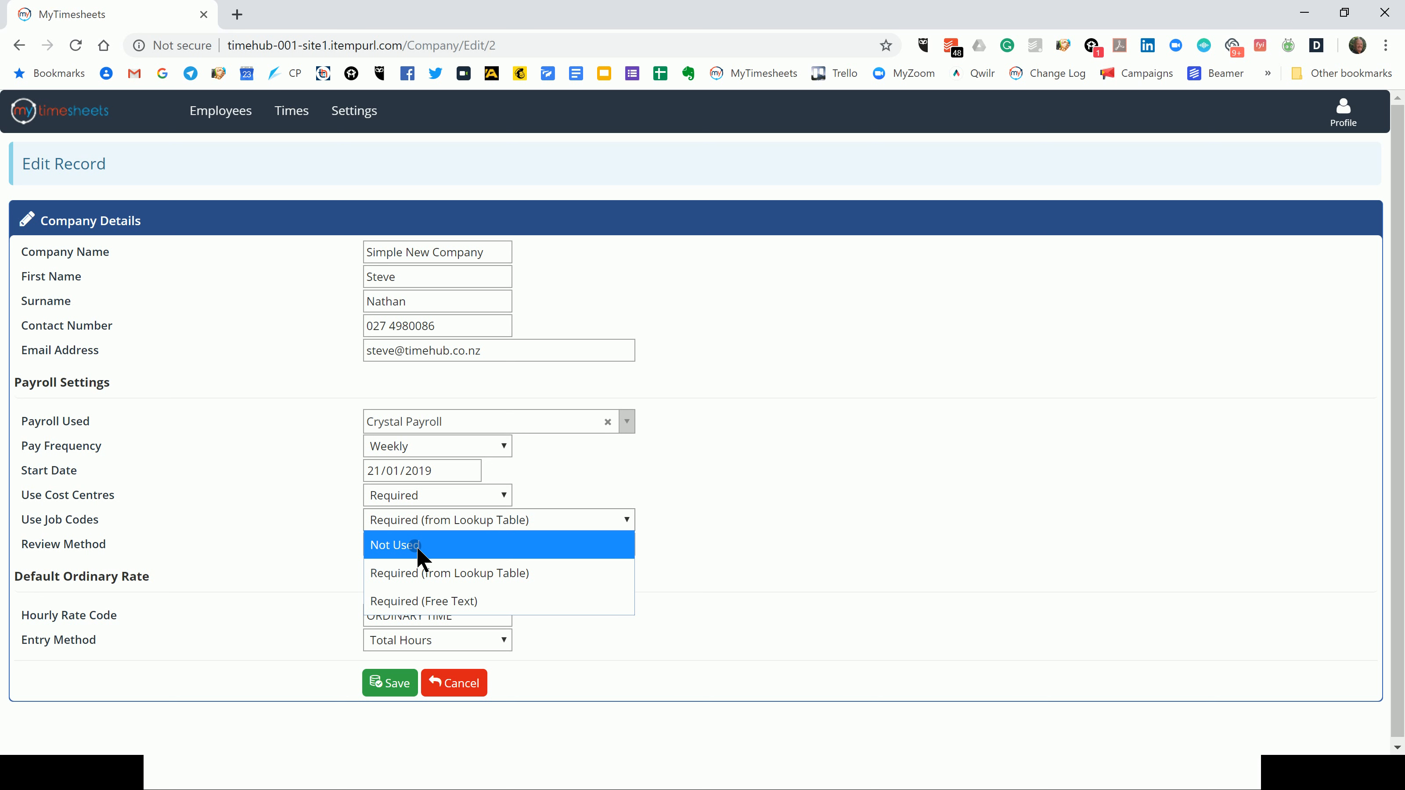
{"action": "left_click", "coordinate": [418, 573]}
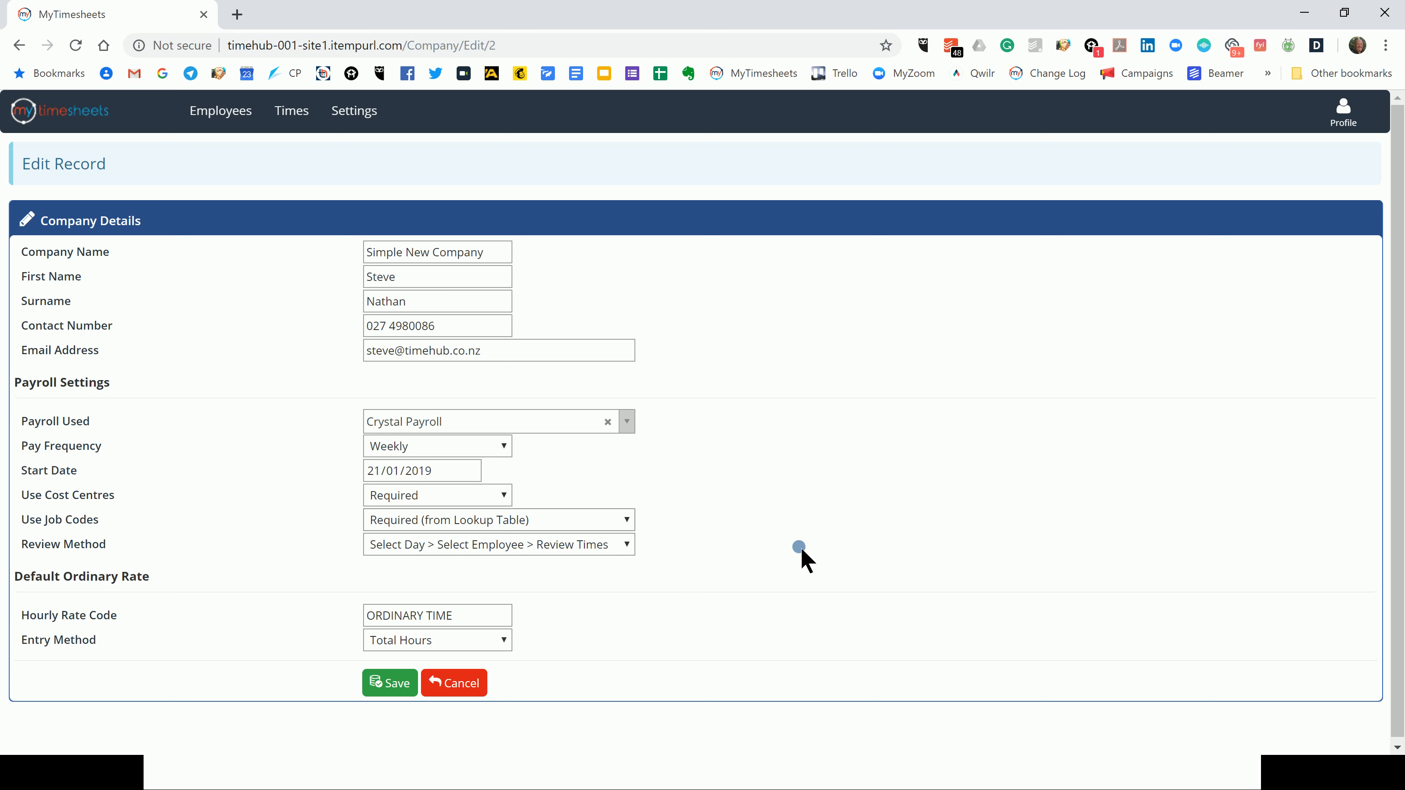
Set the review method to Select Employee > Select Day > Review Times and the default entry method to Total Hours, and save the preferences
{"action": "left_click", "coordinate": [448, 543]}
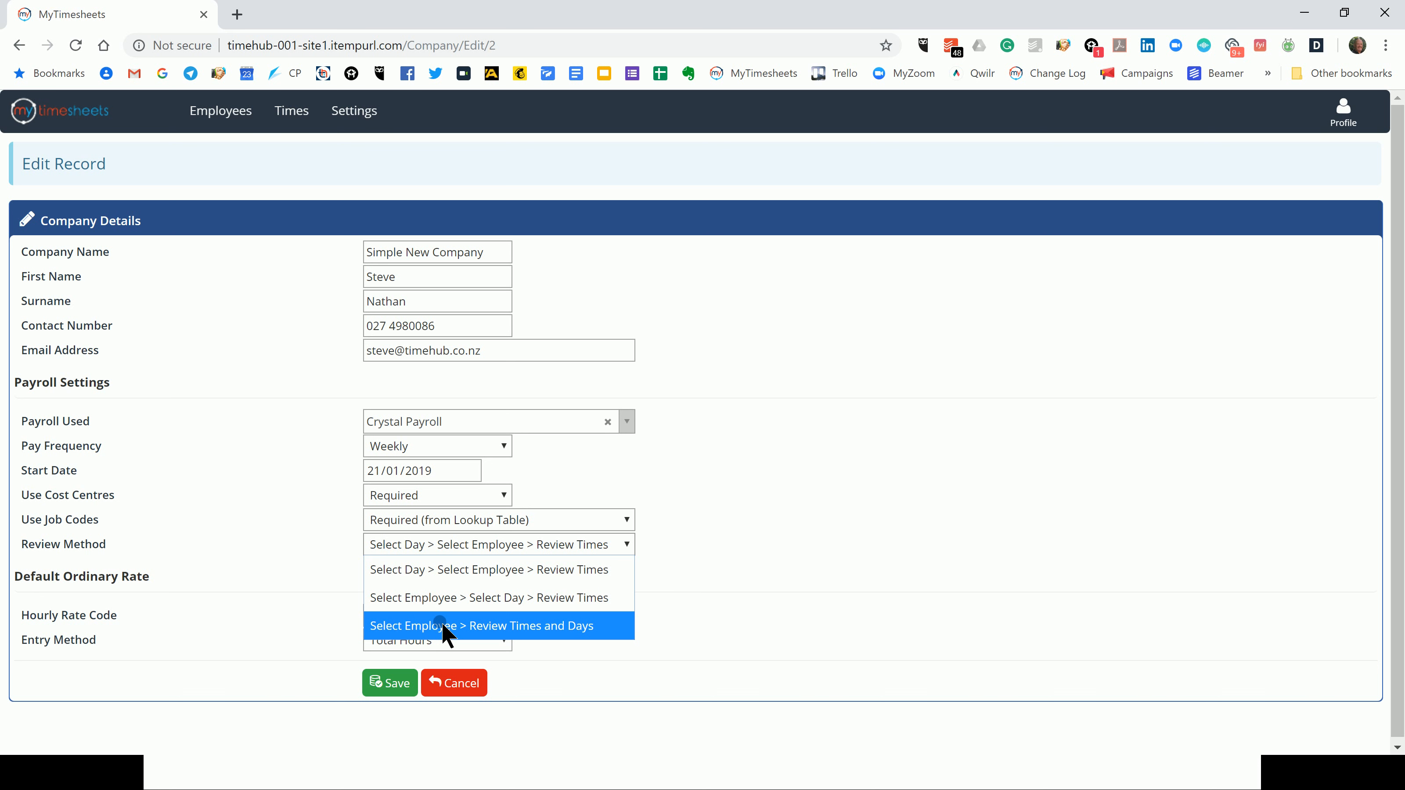
{"action": "left_click", "coordinate": [446, 601]}
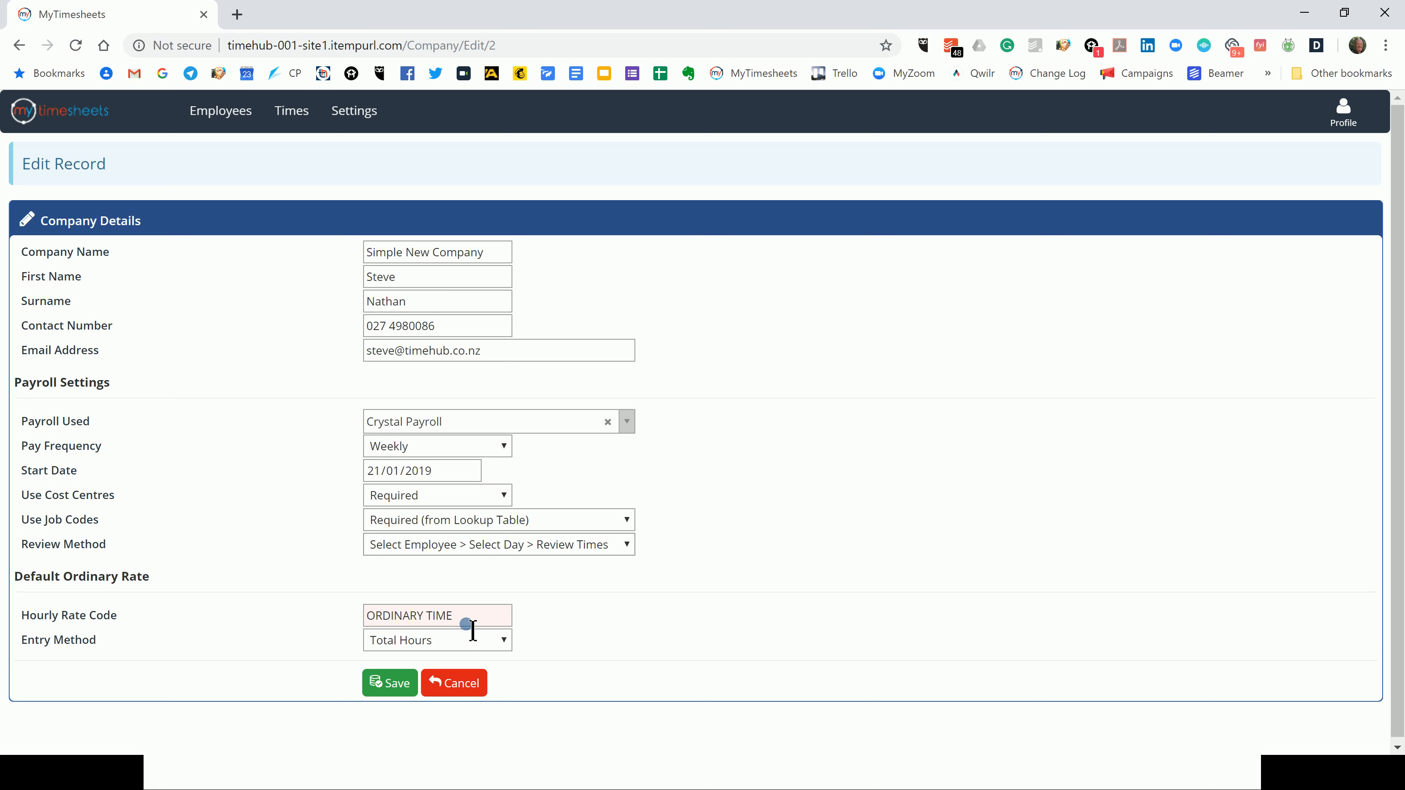
{"action": "left_click", "coordinate": [395, 639]}
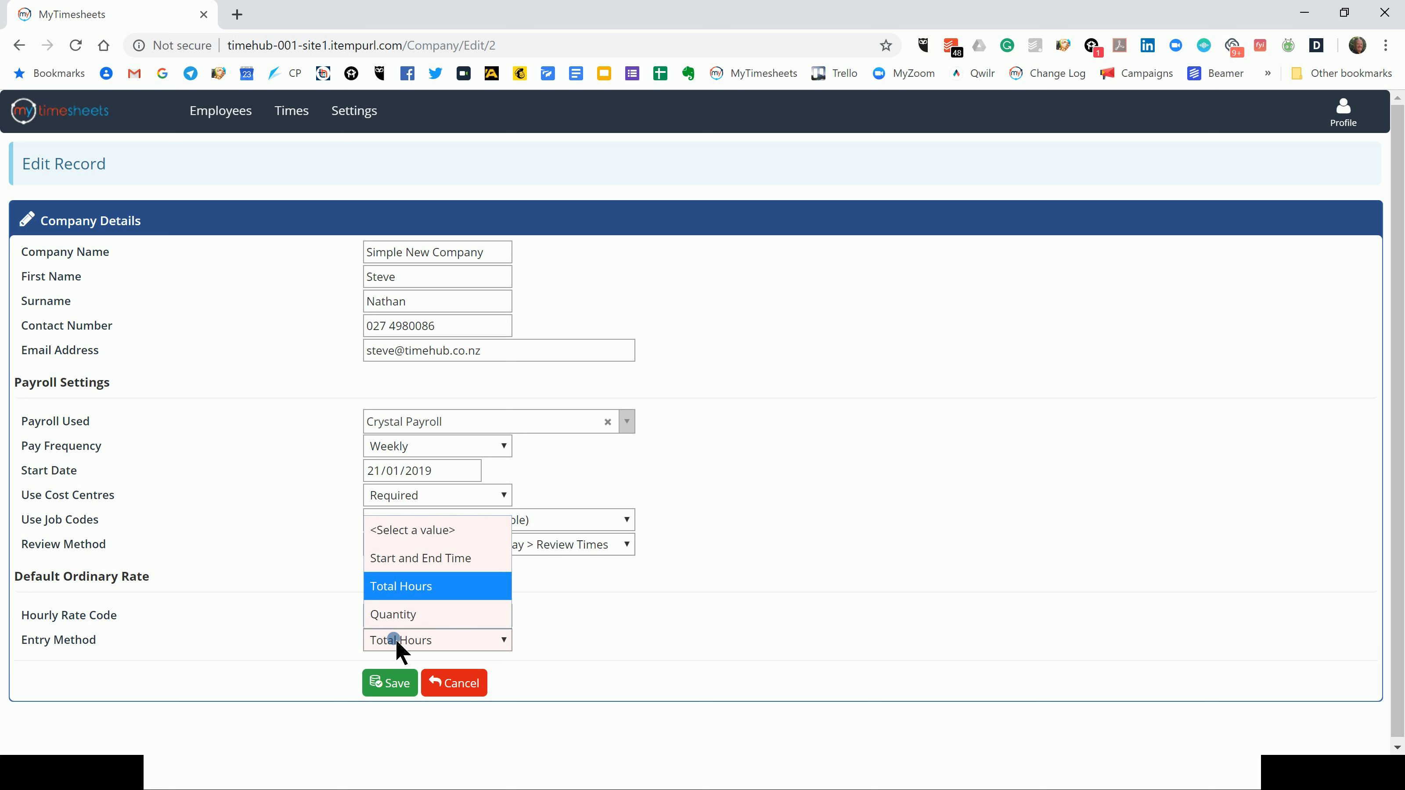
{"action": "left_click", "coordinate": [402, 585]}
{"action": "left_click", "coordinate": [414, 595]}
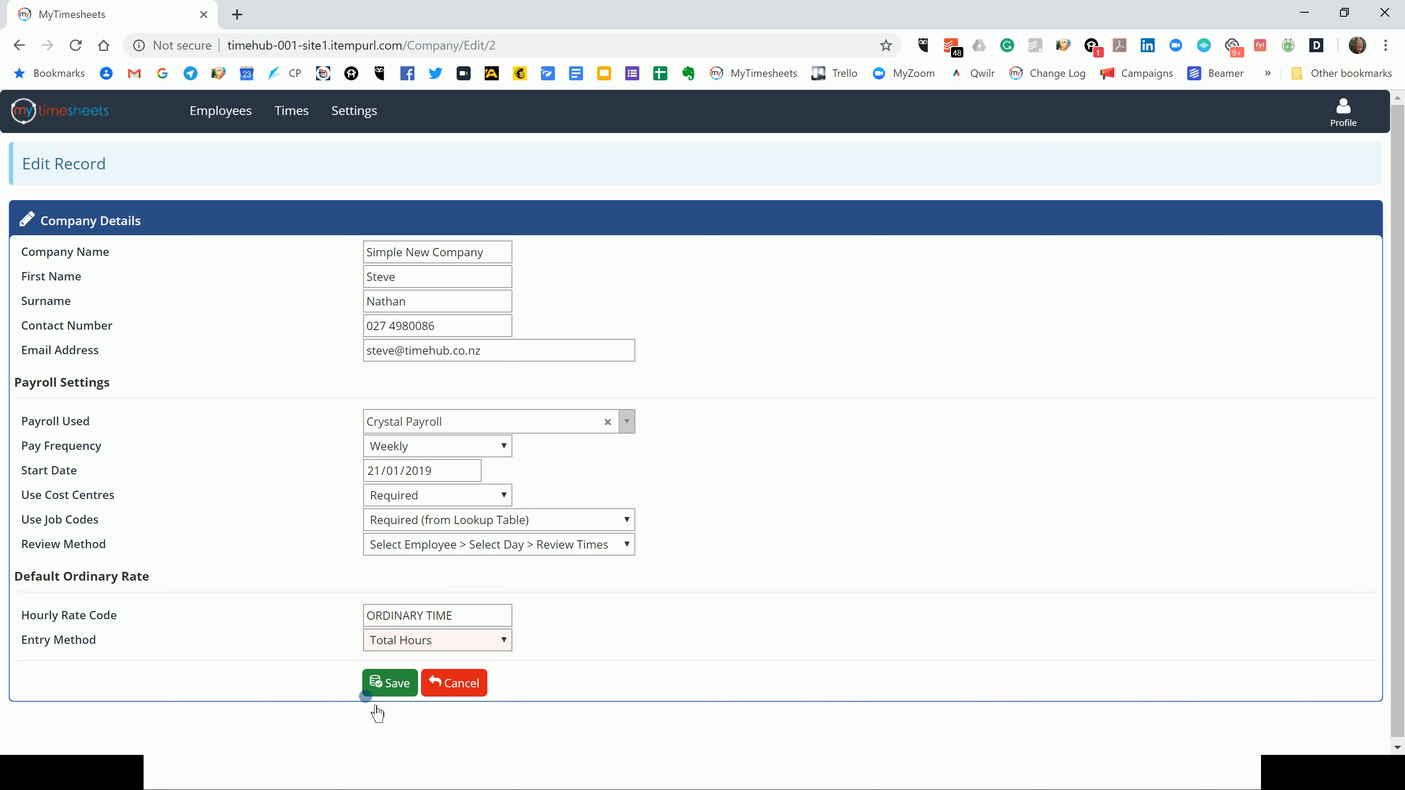
{"action": "left_click", "coordinate": [403, 693]}
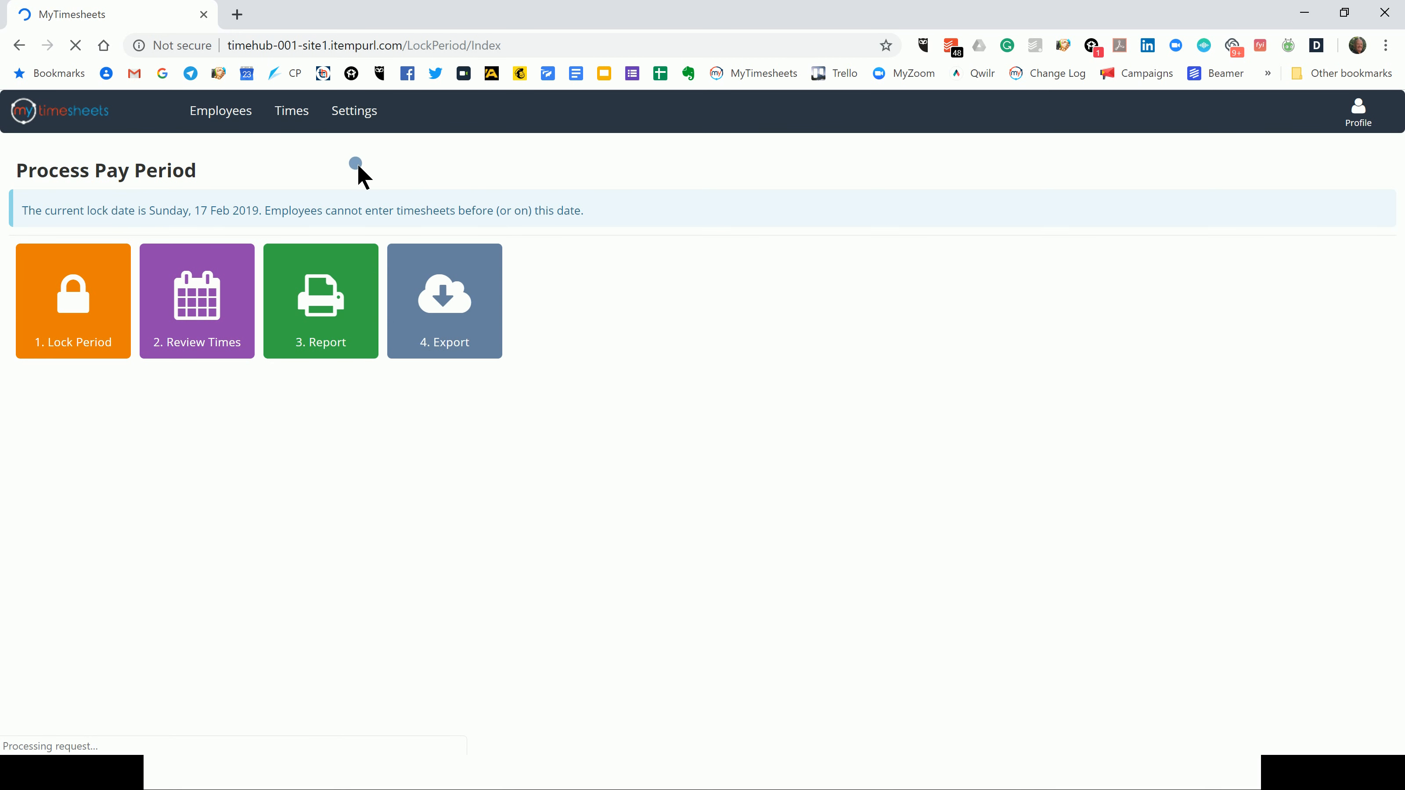
Open the list of pay codes
{"action": "left_click", "coordinate": [370, 117]}
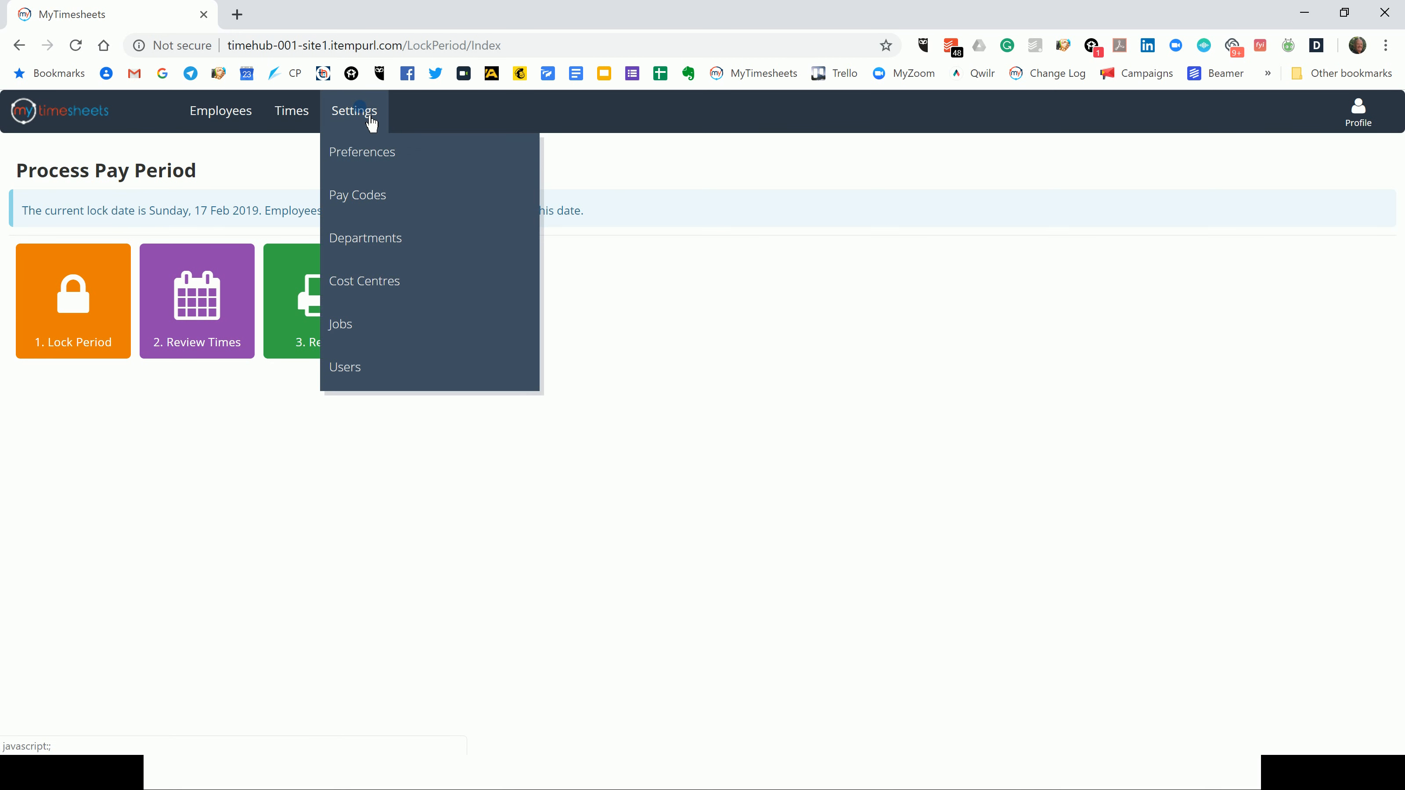
{"action": "left_click", "coordinate": [372, 208]}
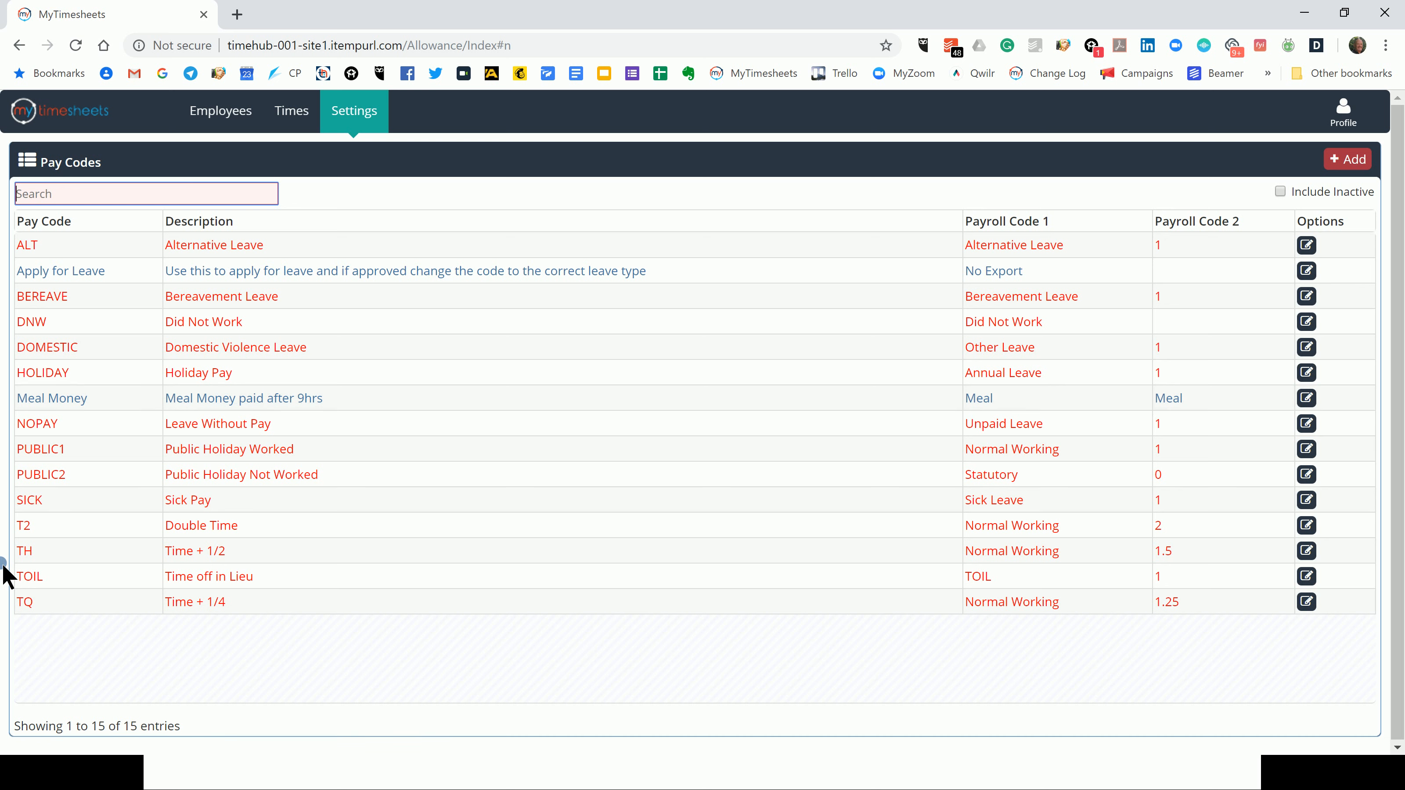
{"action": "left_click", "coordinate": [25, 604]}
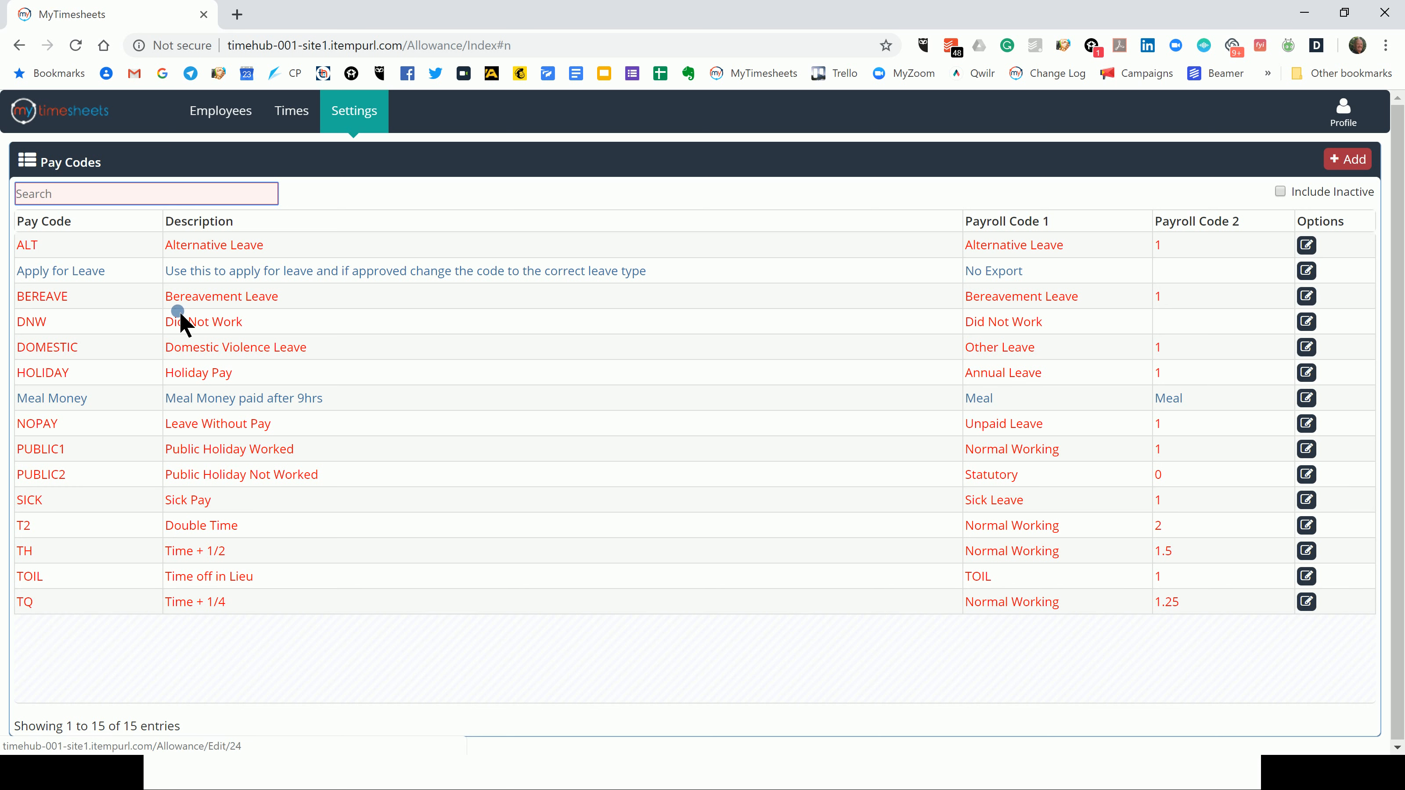
Check the details of the Alternative Leave pay code, close them without saving, and start a new pay code
{"action": "left_click", "coordinate": [198, 253]}
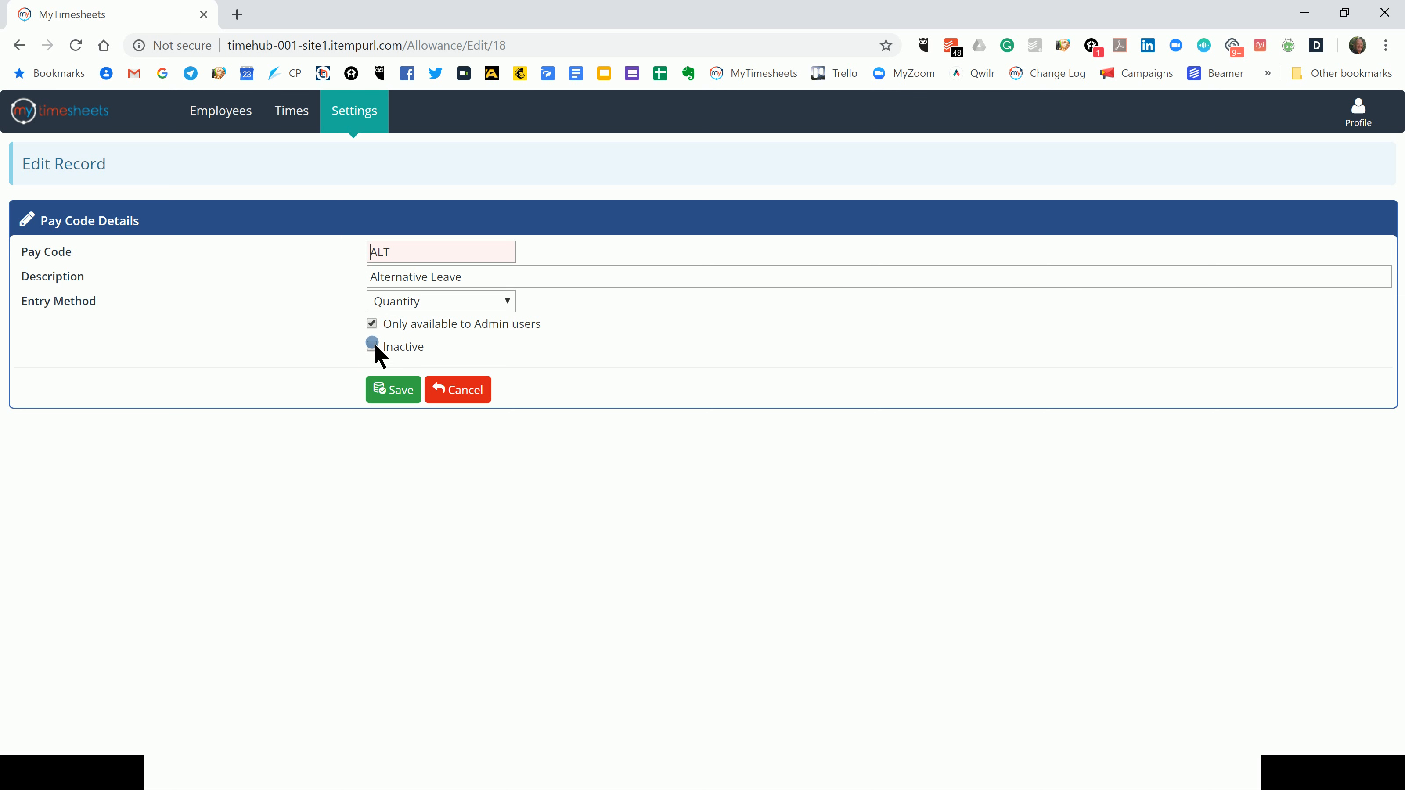
{"action": "left_click", "coordinate": [468, 394]}
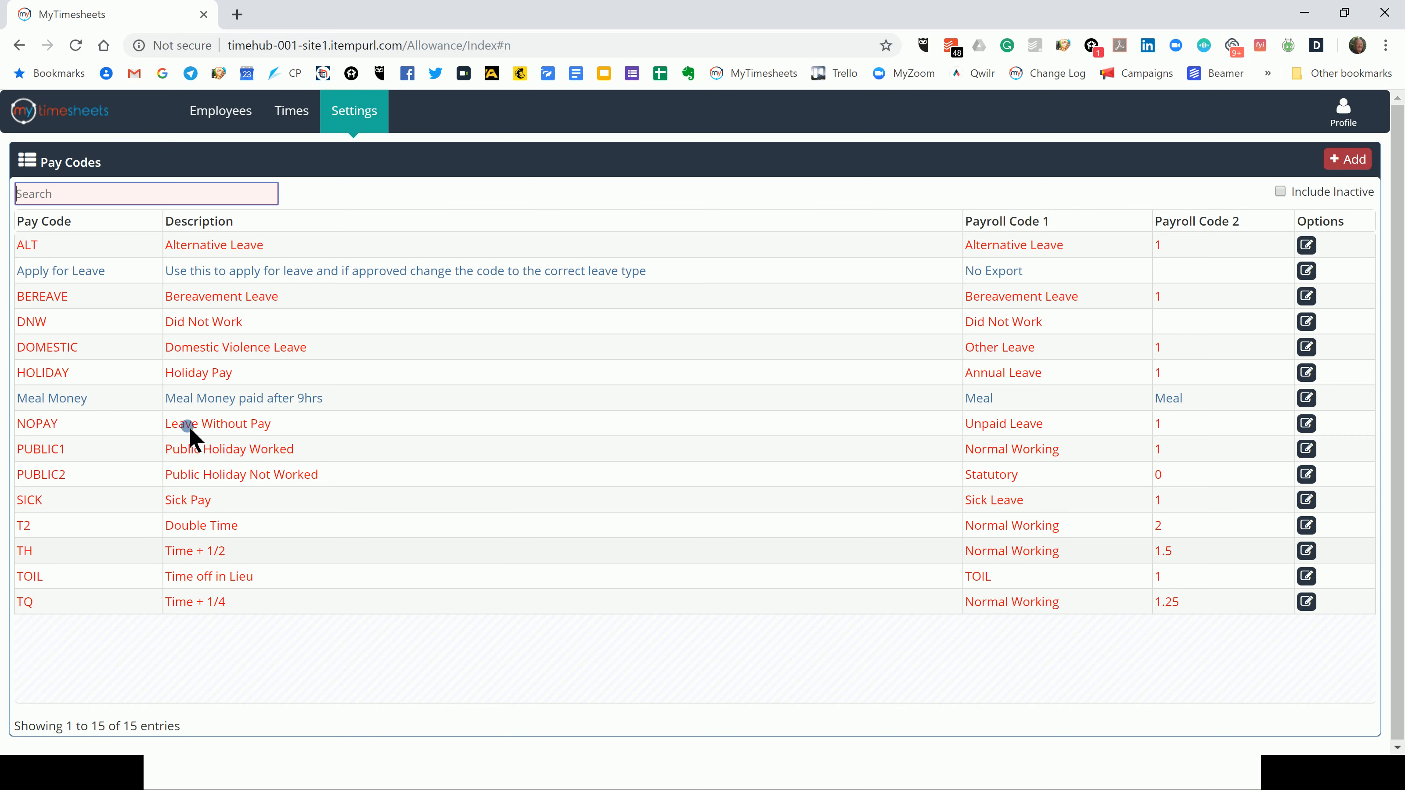
{"action": "left_click", "coordinate": [1361, 176]}
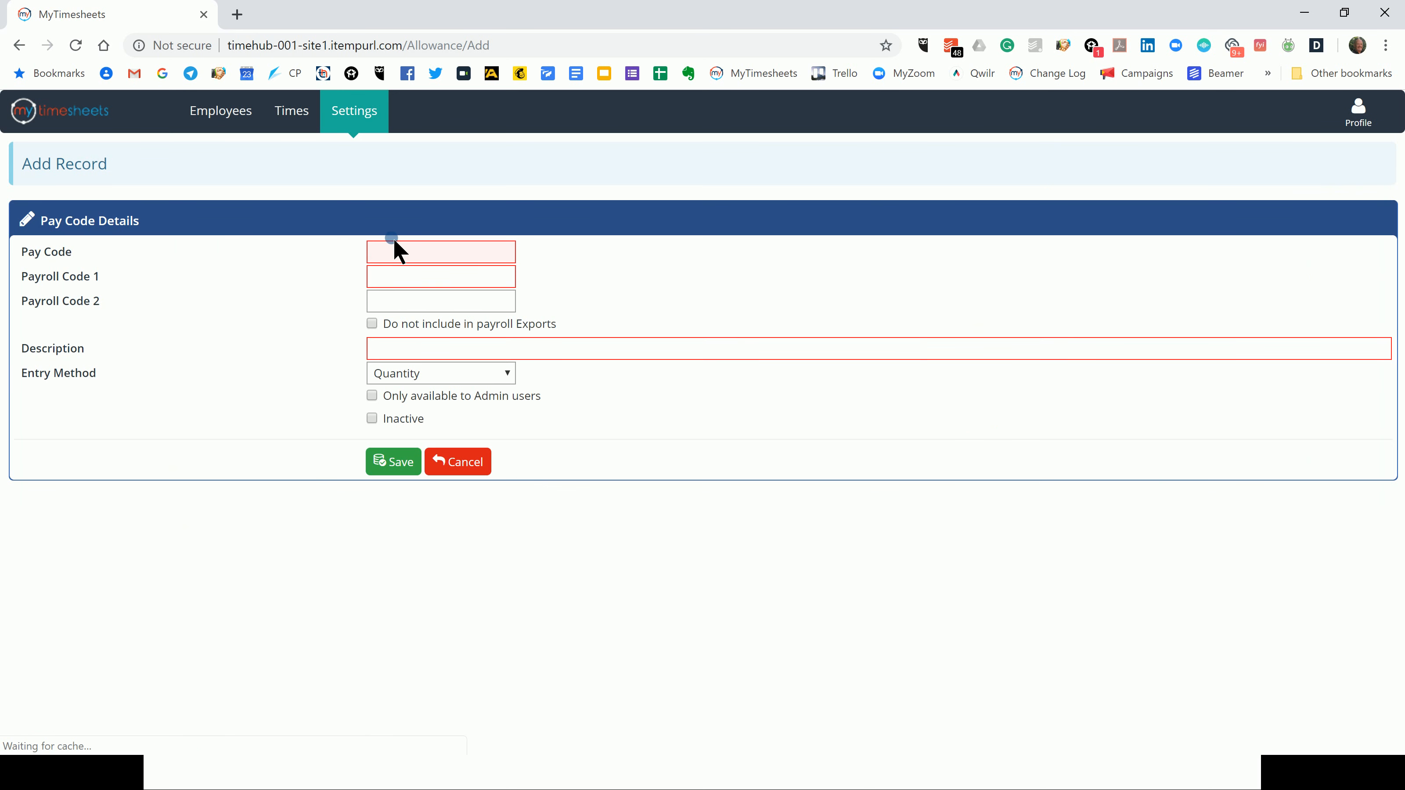
Enter Parking as the new record's pay code and as both payroll codes
{"action": "left_click", "coordinate": [403, 253]}
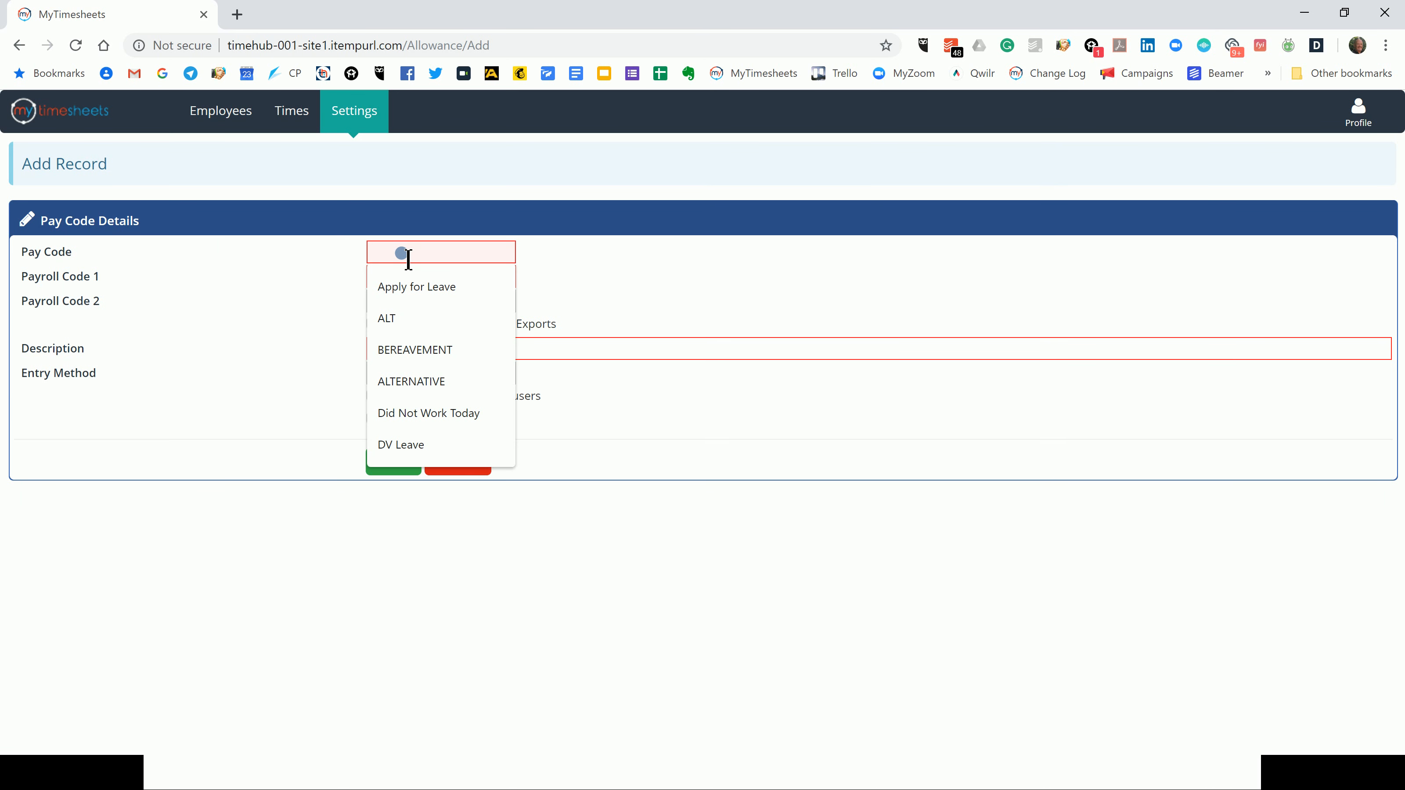
{"action": "type", "text": "Parking"}
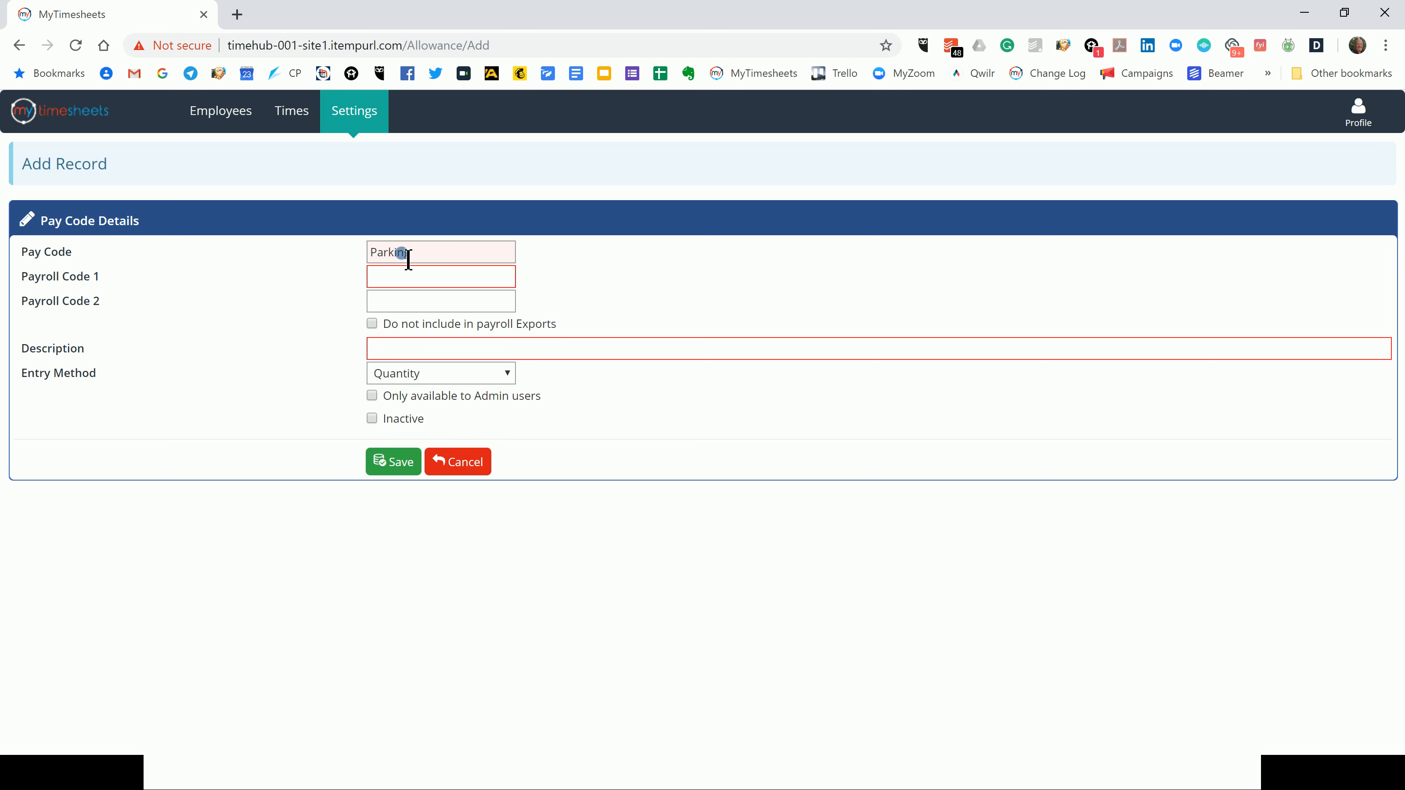
{"action": "key", "text": "Tab"}
{"action": "type", "text": "Parking"}
{"action": "type", "text": "Park"}
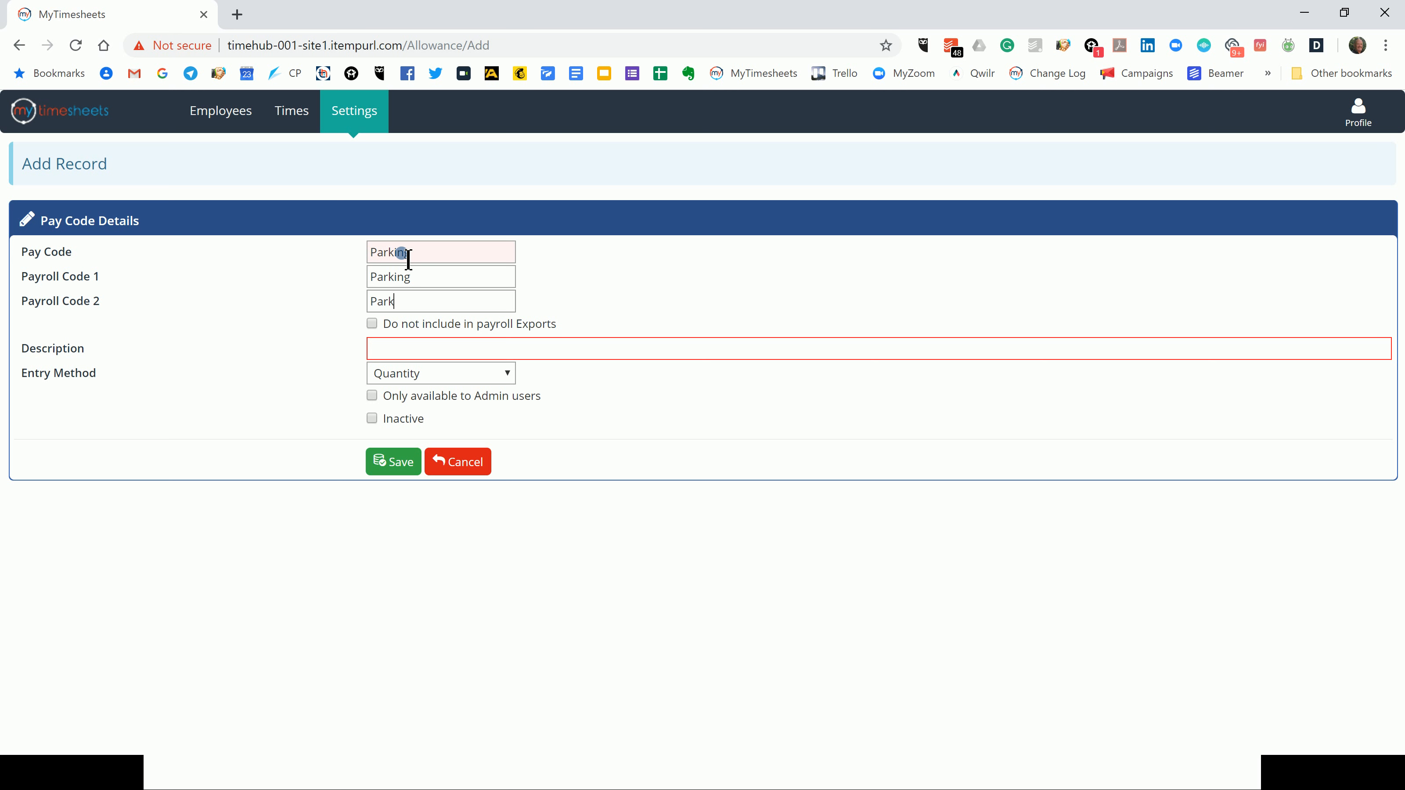
{"action": "type", "text": "ing"}
{"action": "key", "text": "Tab"}
Copy Parking into the new pay code's description and select Quantity as the entry method
{"action": "left_click_drag", "start_coordinate": [431, 306], "coordinate": [368, 304]}
{"action": "key", "text": "ctrl+c"}
{"action": "left_click", "coordinate": [410, 352]}
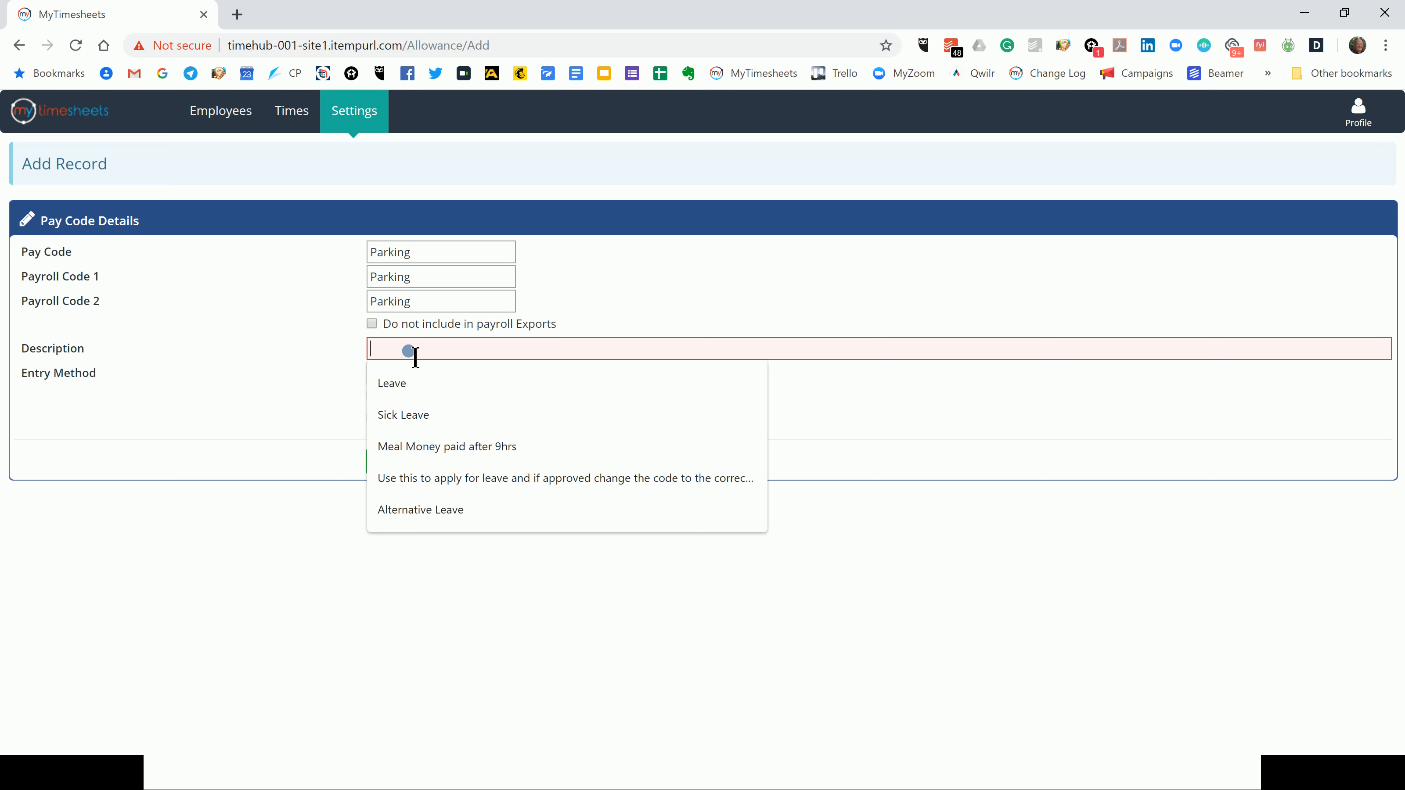
{"action": "key", "text": "ctrl+v"}
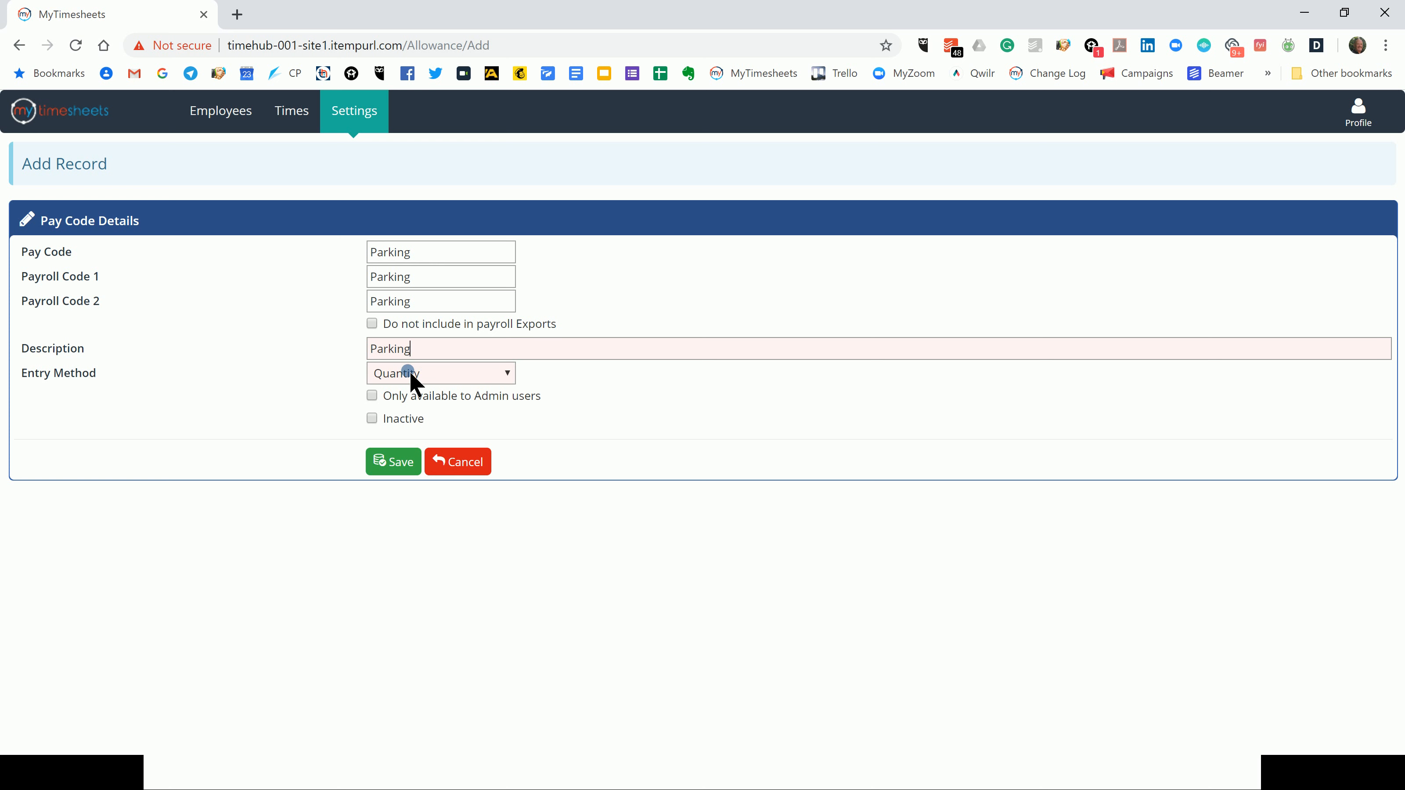
{"action": "left_click", "coordinate": [402, 377]}
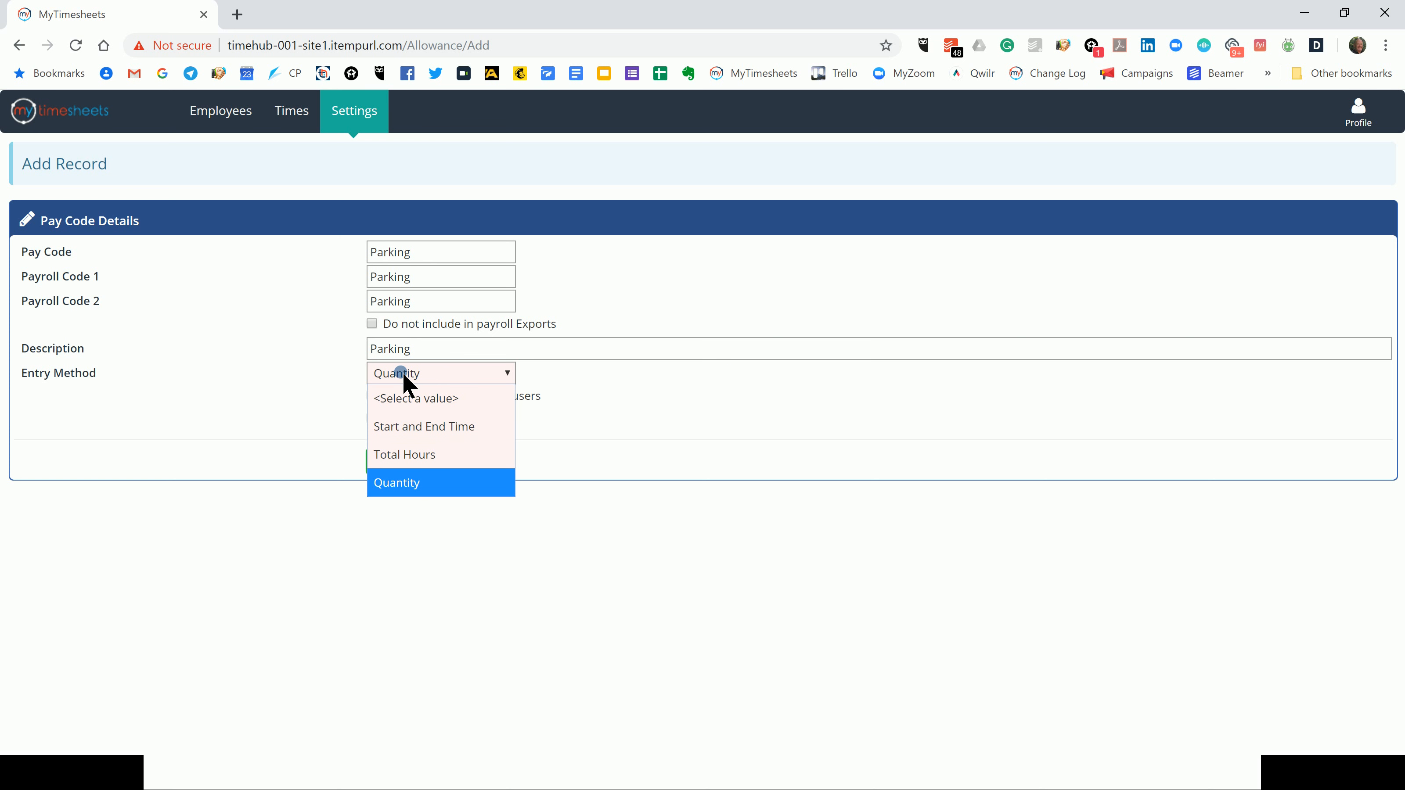
{"action": "left_click", "coordinate": [400, 483]}
Replace the pay code and Payroll Code 1 with Triple, and set Payroll Code 2 to 3
{"action": "left_click", "coordinate": [419, 260]}
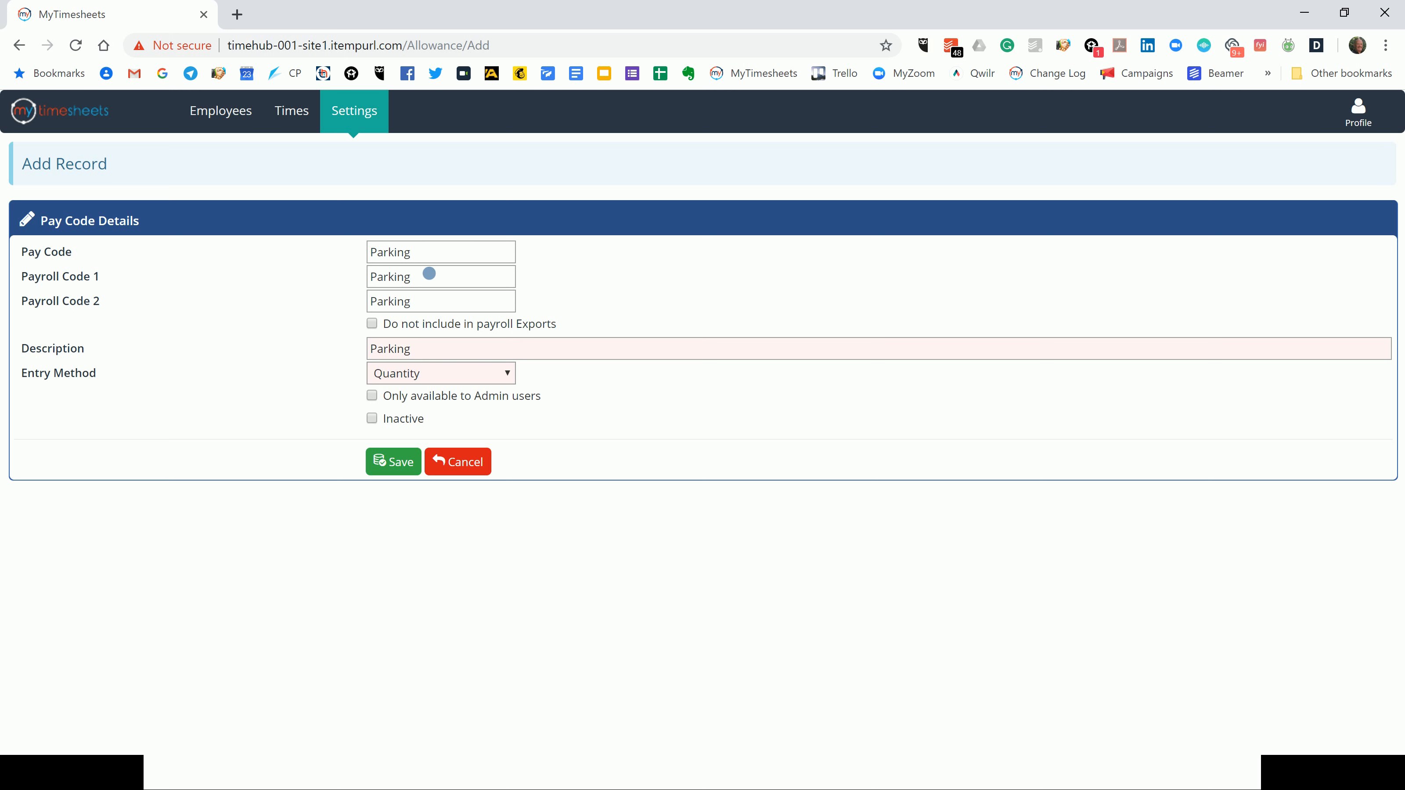
{"action": "left_click_drag", "start_coordinate": [441, 268], "coordinate": [383, 263]}
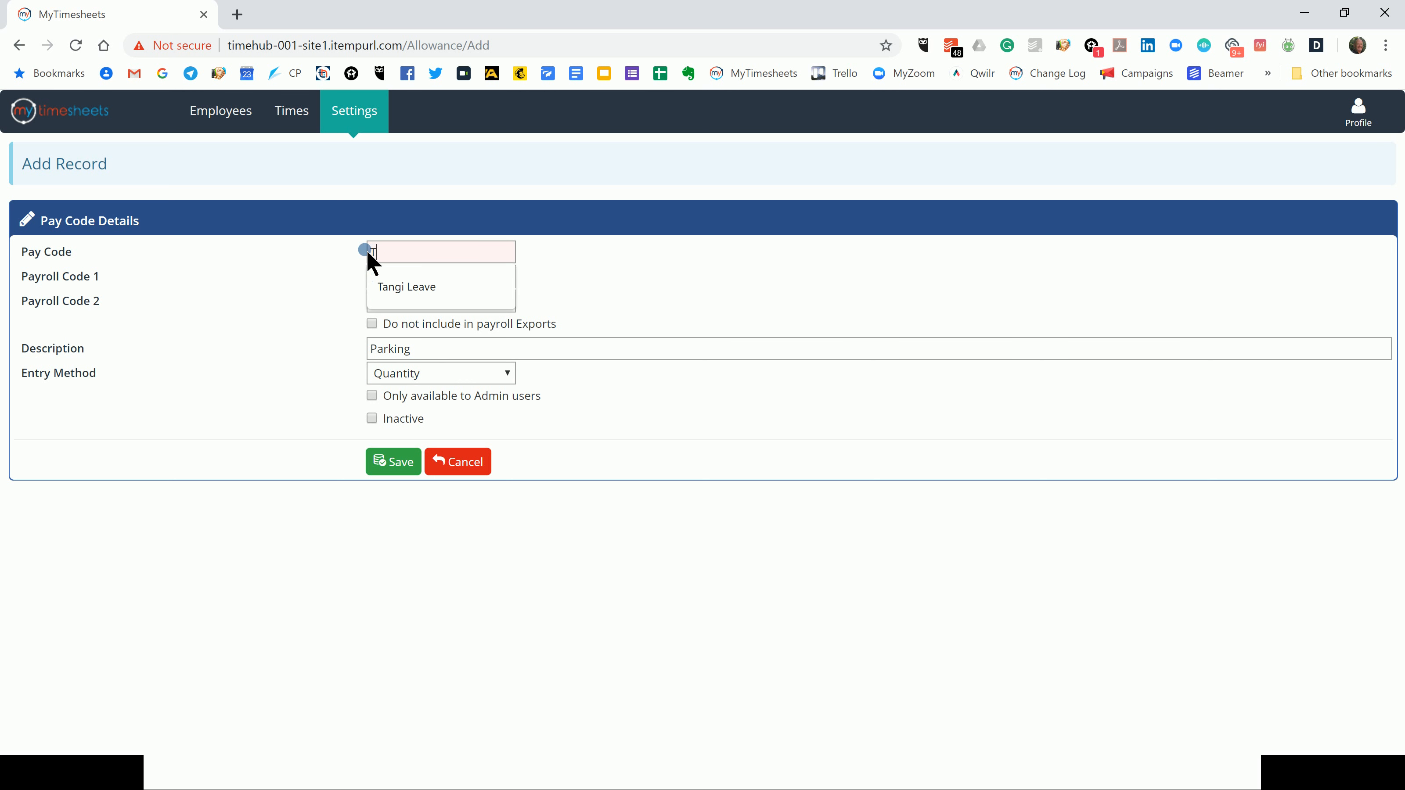
{"action": "type", "text": "Triple"}
{"action": "key", "text": "Tab"}
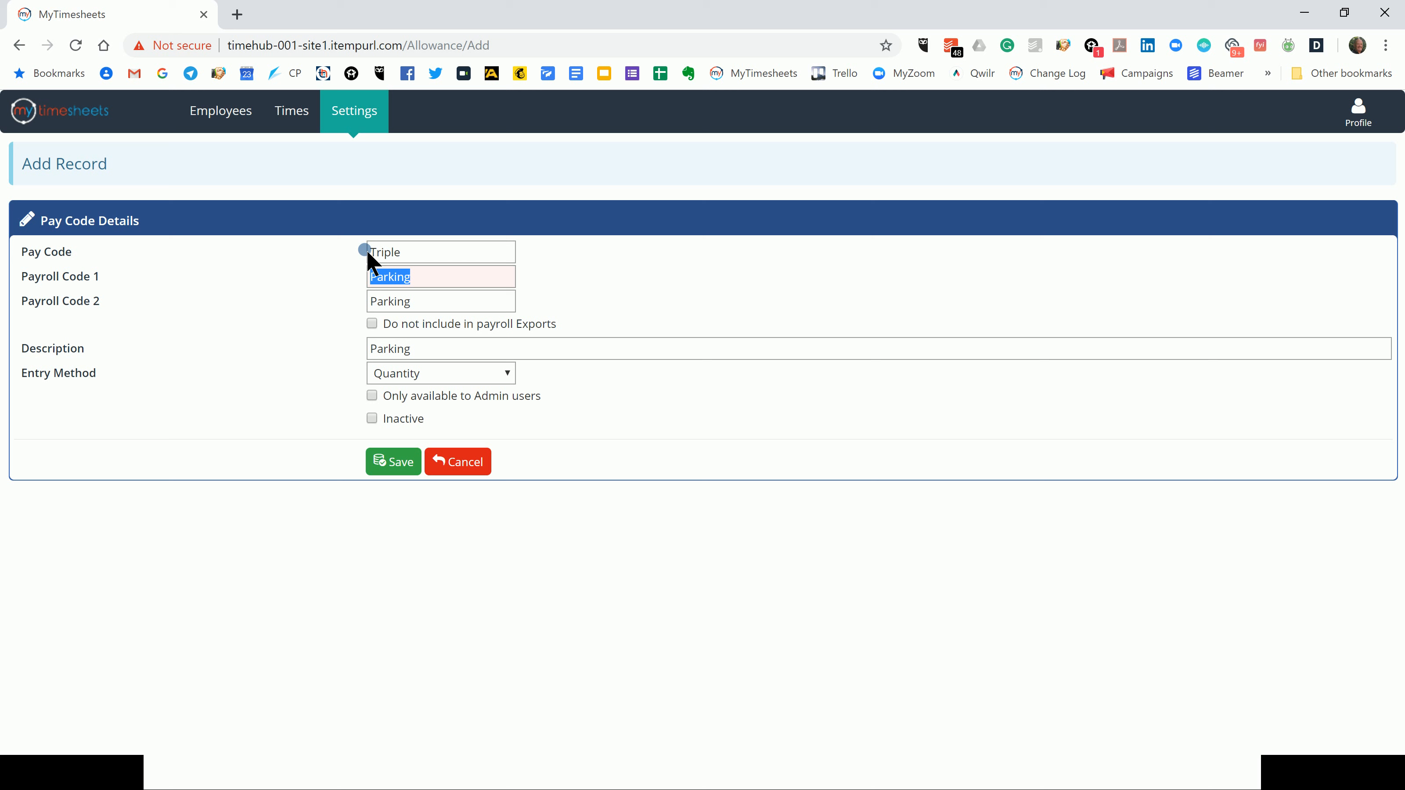
{"action": "type", "text": "Triple"}
{"action": "key", "text": "Tab"}
{"action": "type", "text": "Triple"}
{"action": "left_click_drag", "start_coordinate": [423, 304], "coordinate": [332, 303]}
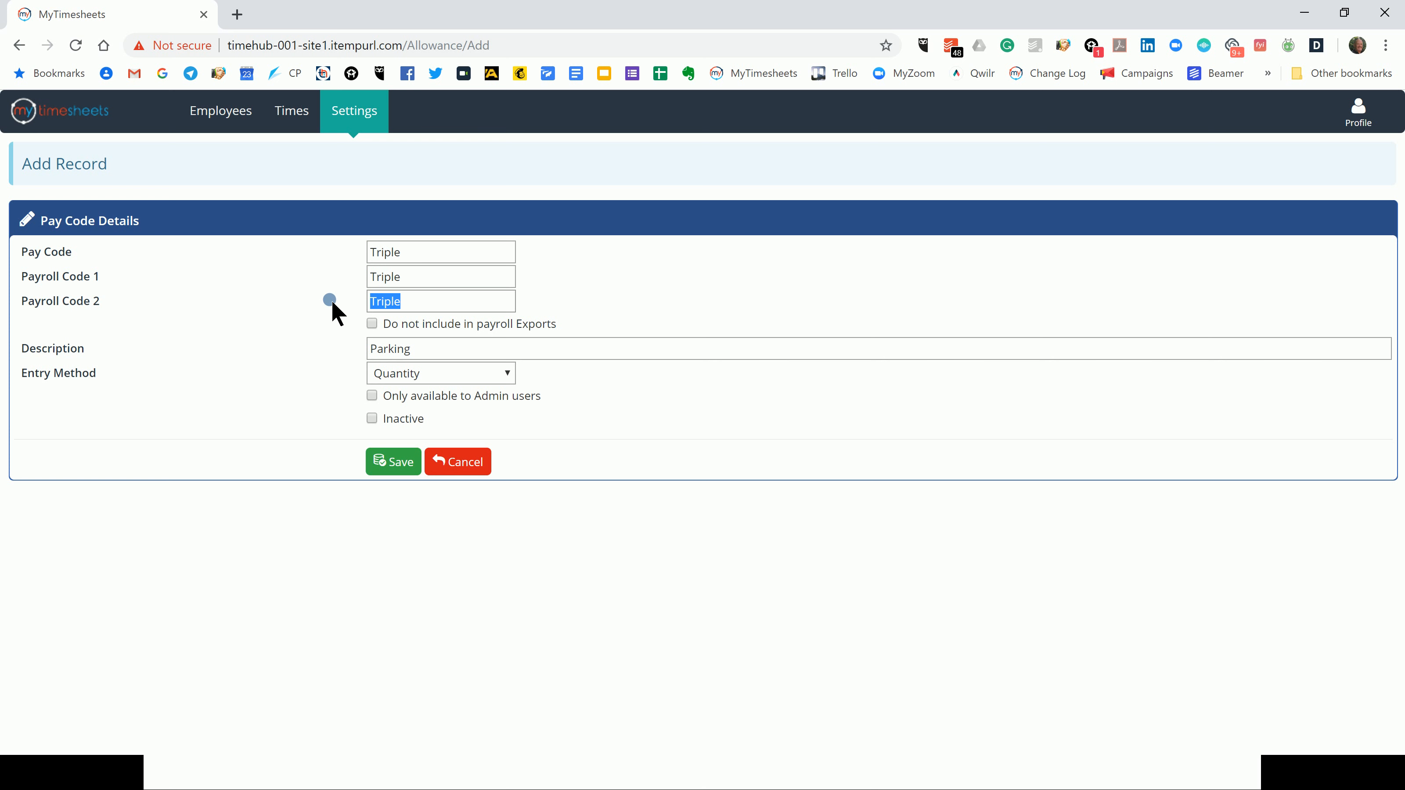
{"action": "type", "text": "3"}
Set the description to Triple and the entry method to Total Hours, restrict the code to Admin users, and save it
{"action": "left_click_drag", "start_coordinate": [437, 350], "coordinate": [315, 351]}
{"action": "type", "text": "Triple"}
{"action": "left_click", "coordinate": [433, 379]}
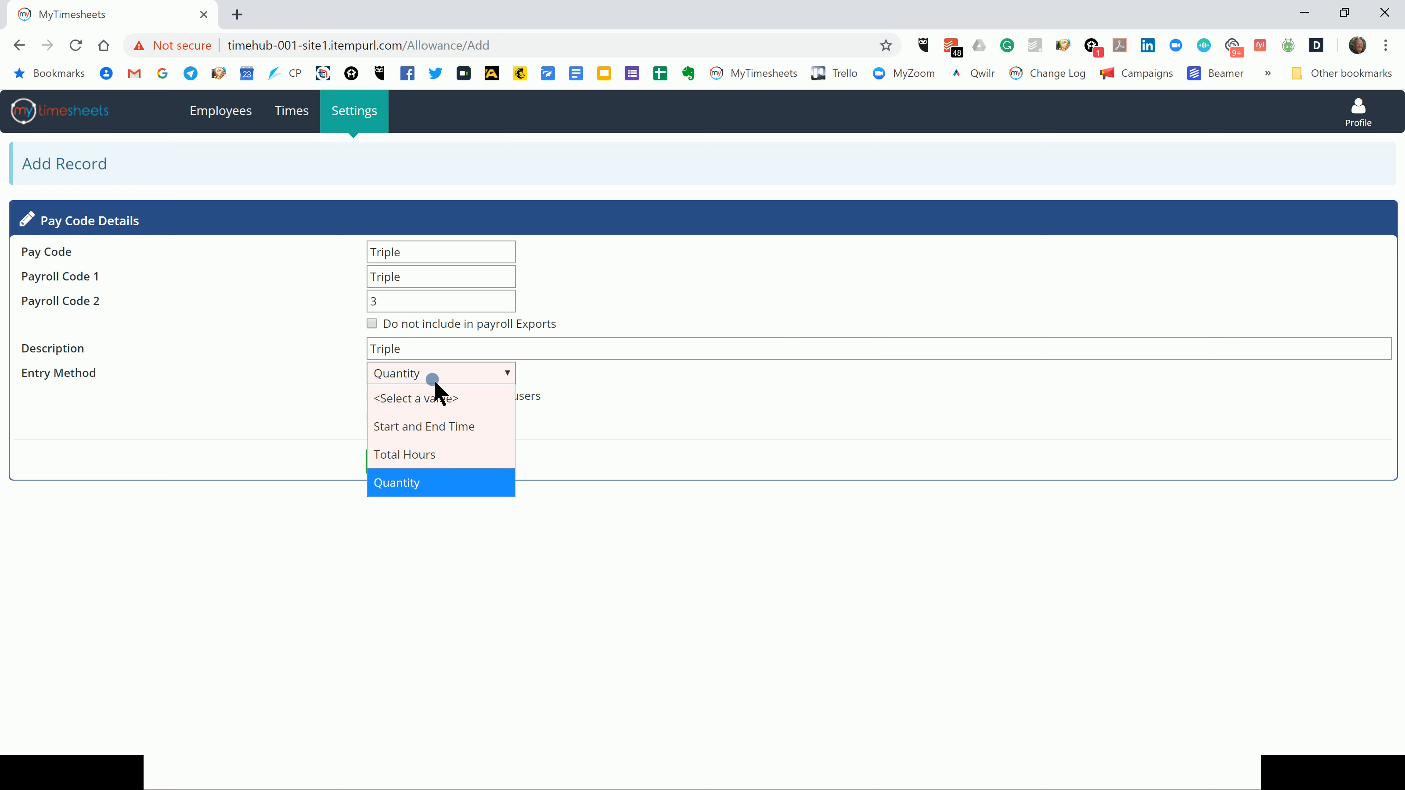
{"action": "left_click", "coordinate": [427, 455]}
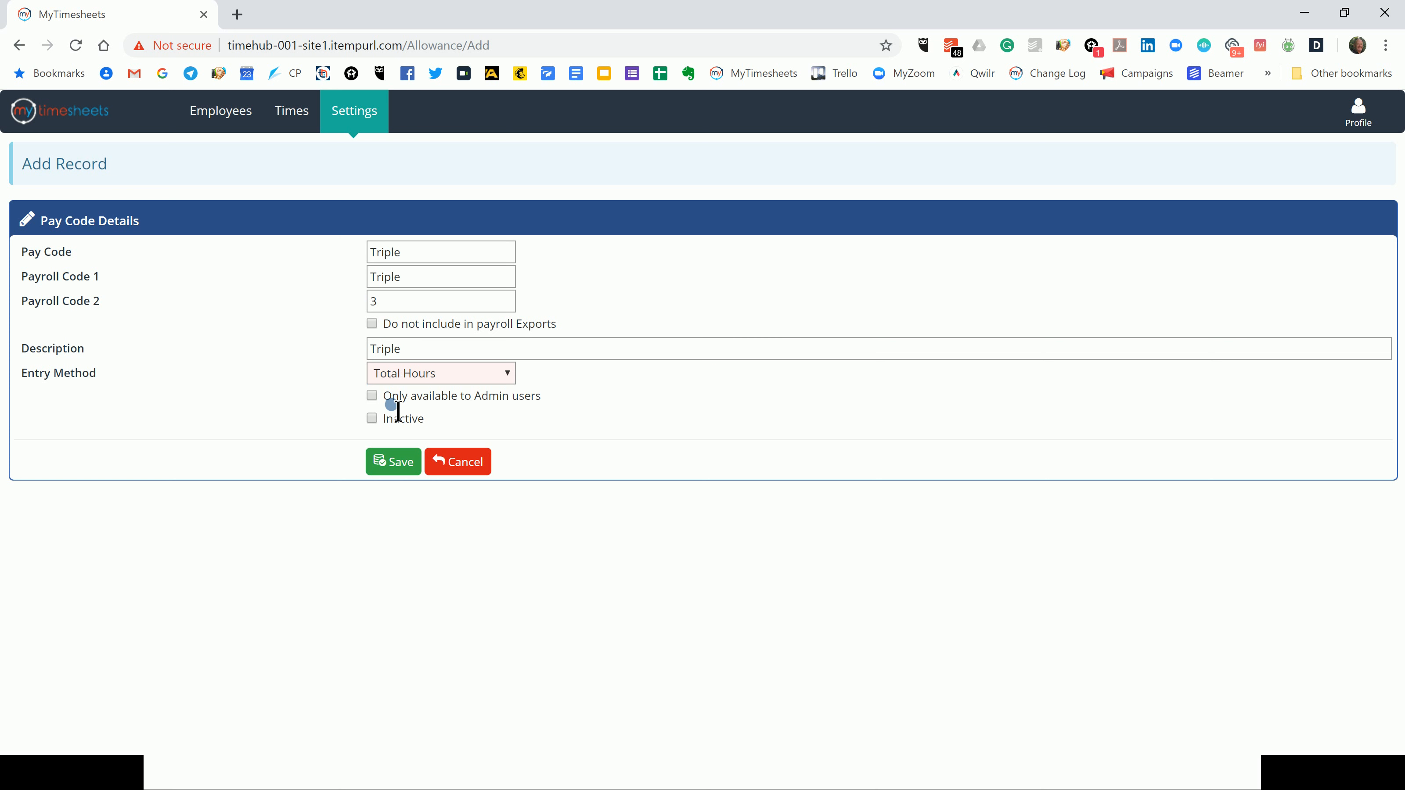
{"action": "left_click", "coordinate": [374, 395]}
{"action": "left_click", "coordinate": [390, 459]}
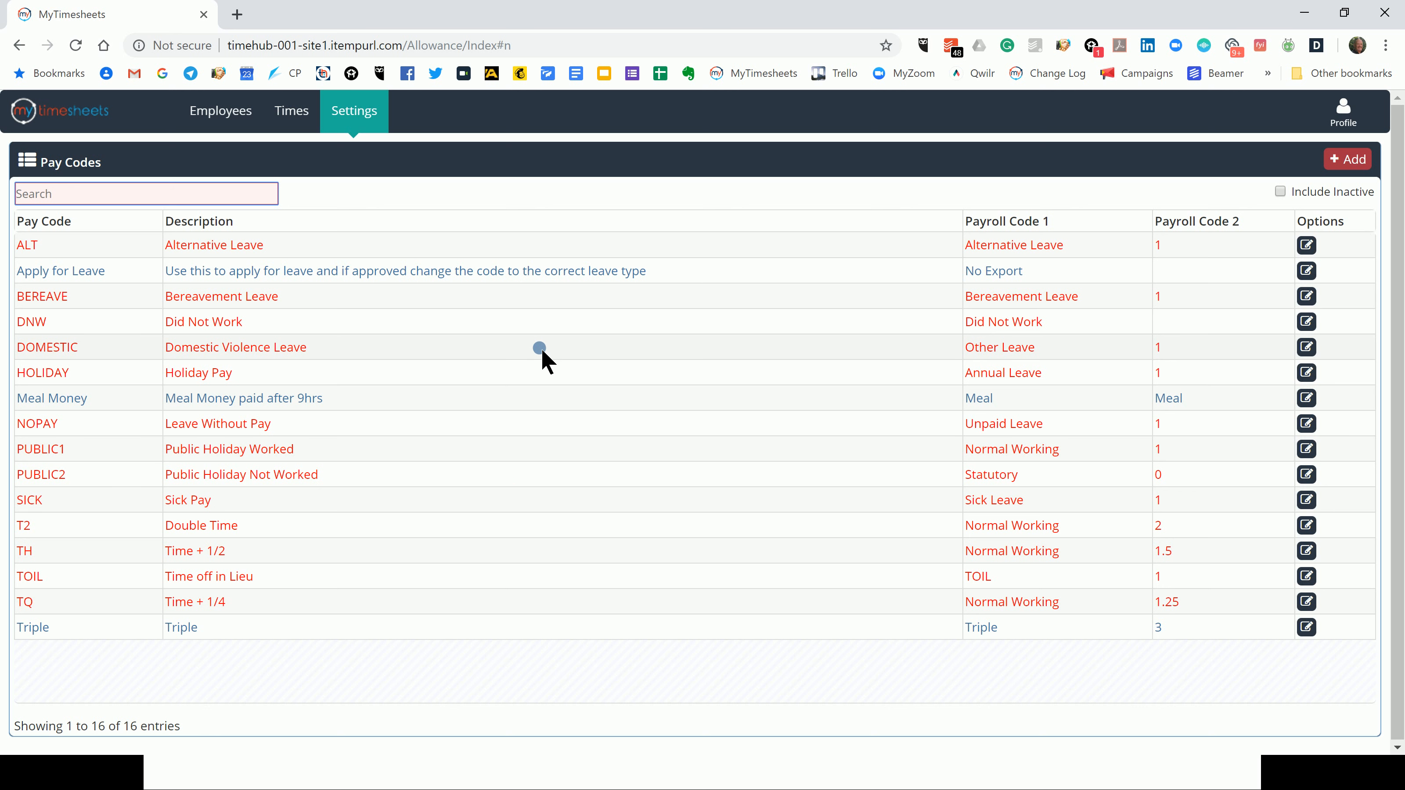
Open the list of cost centres
{"action": "left_click", "coordinate": [357, 122]}
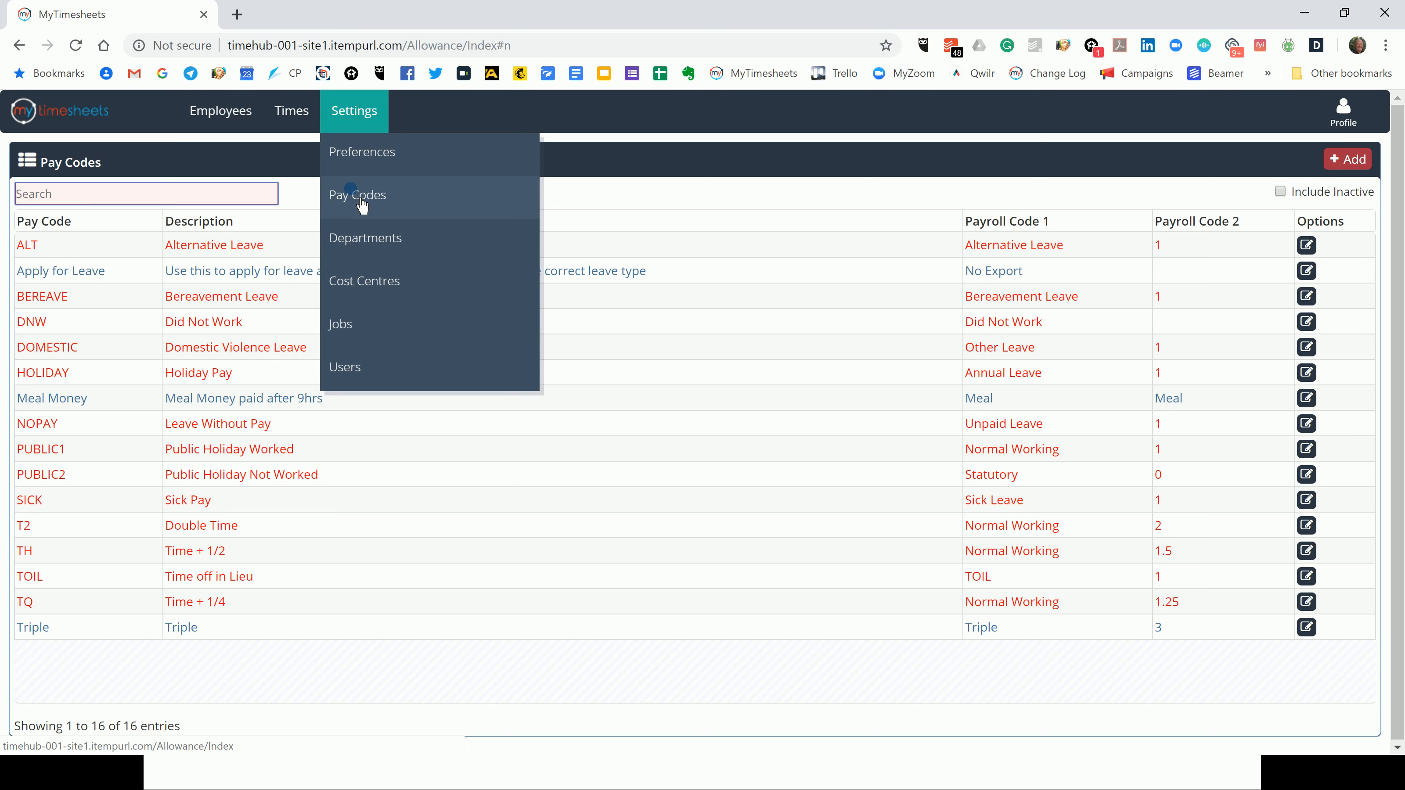
{"action": "left_click", "coordinate": [366, 296]}
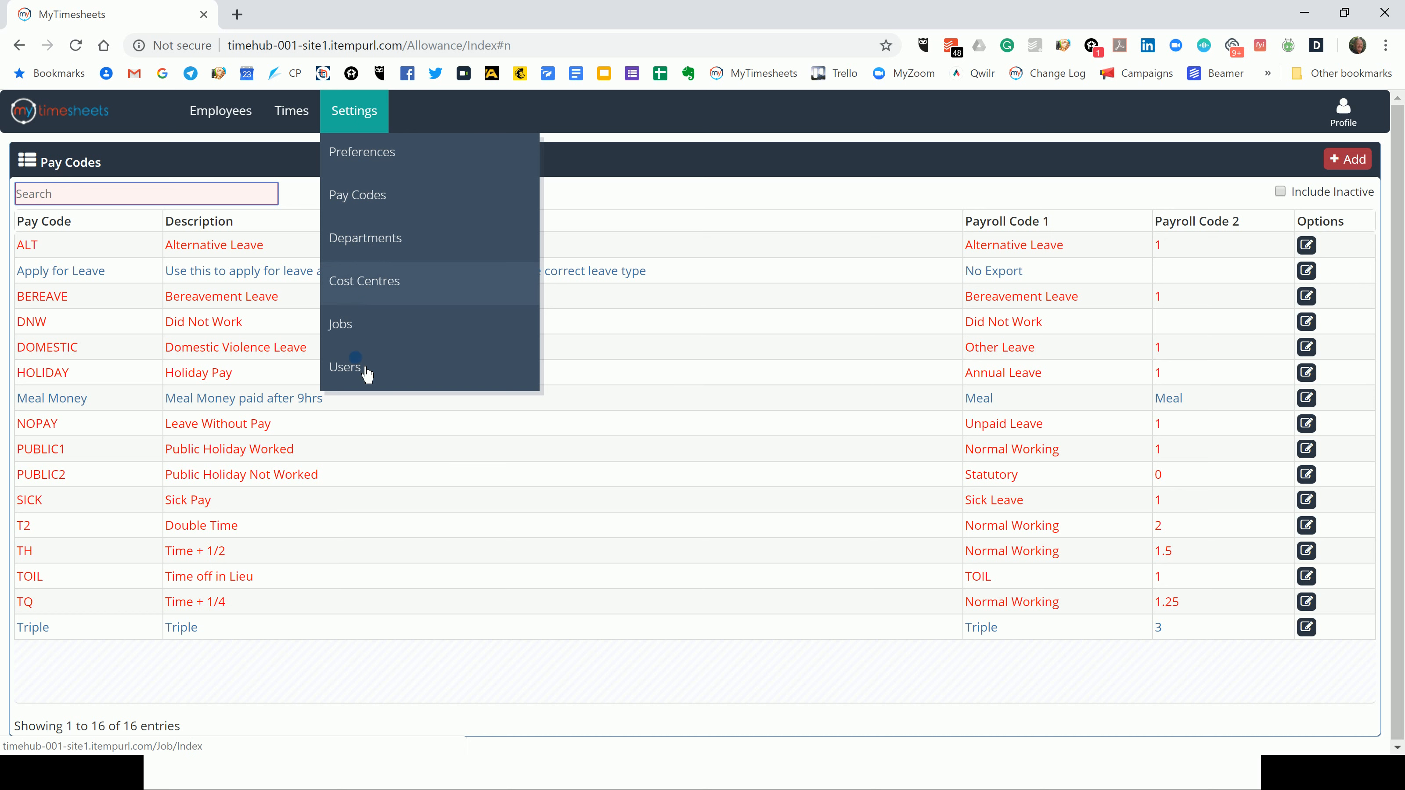